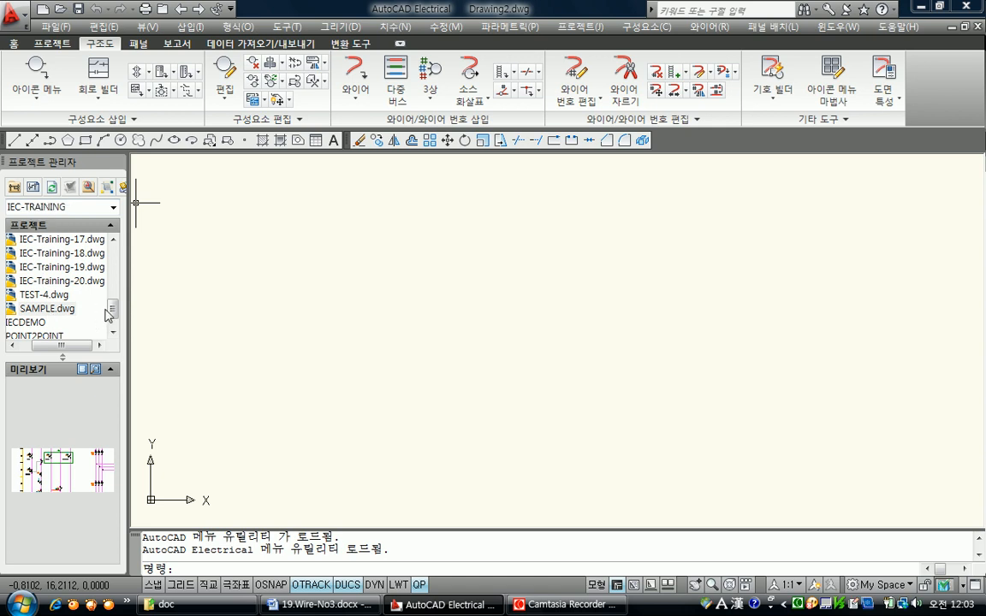
Start a new project drawing named Sample-1 and choose Template.dwt as its template.
click(24, 186)
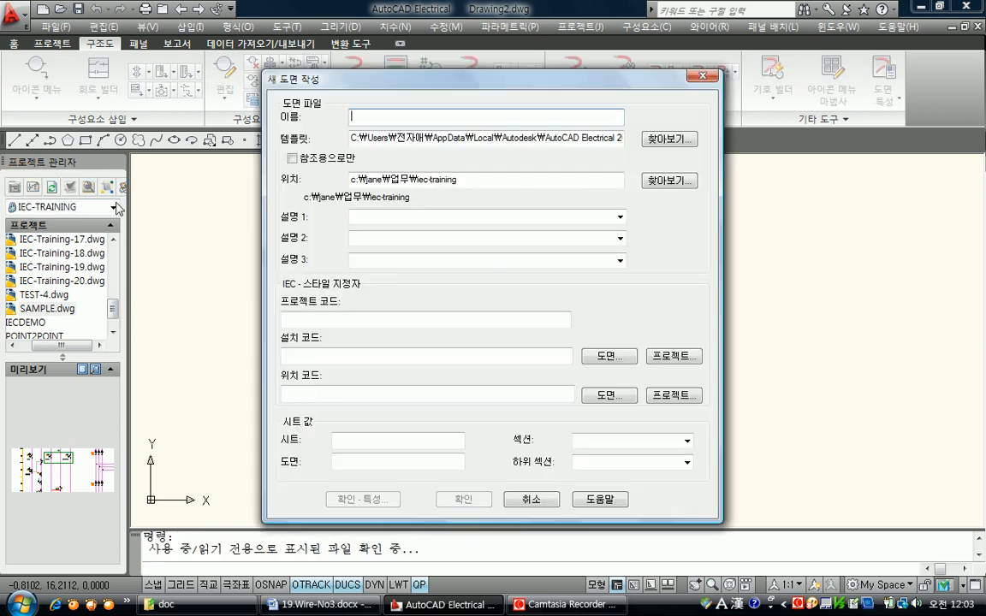
text(Sample-2)
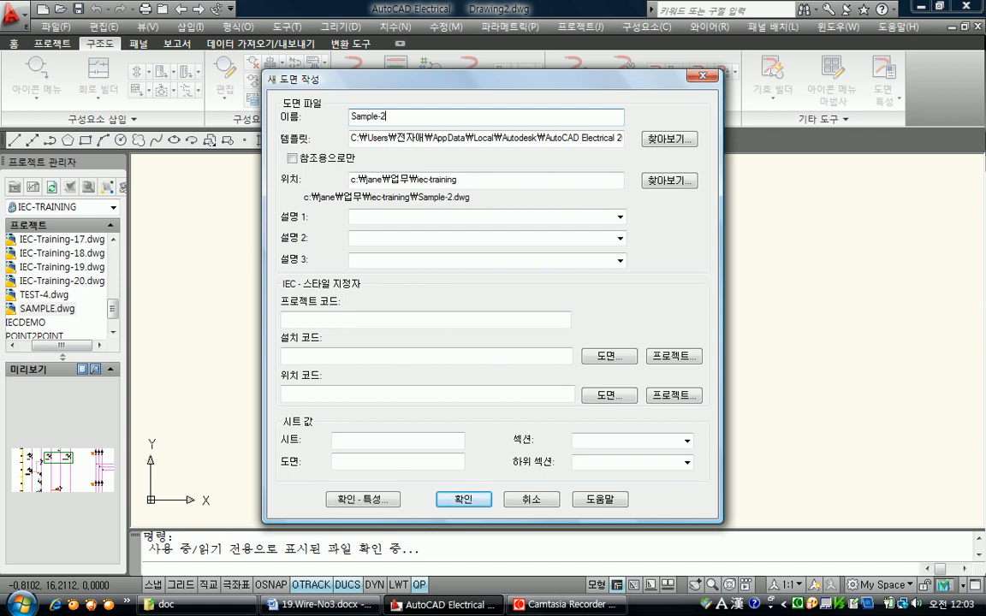
text(1)
click(670, 138)
drag(569, 205, 569, 342)
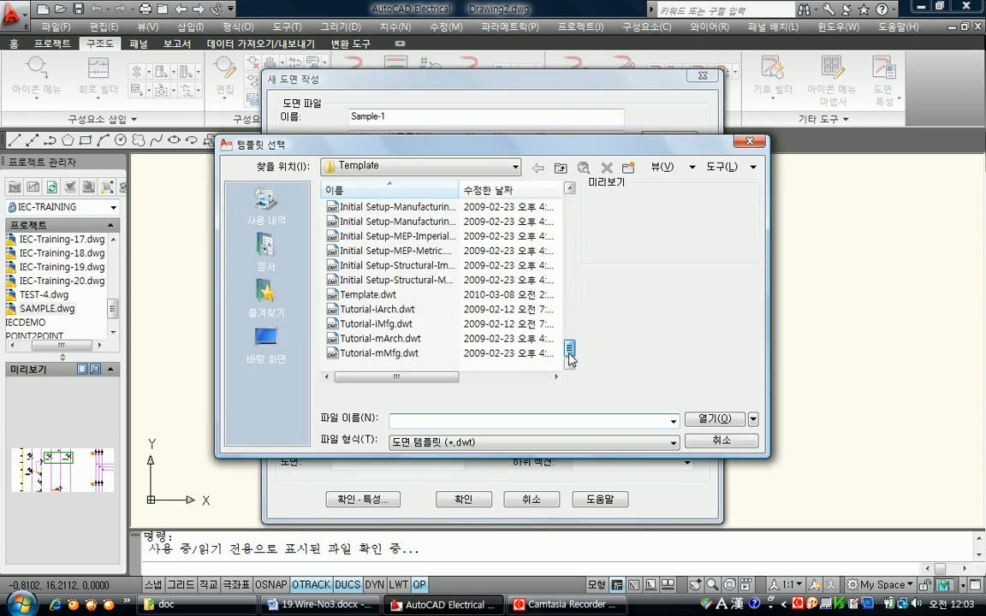
click(368, 295)
click(715, 418)
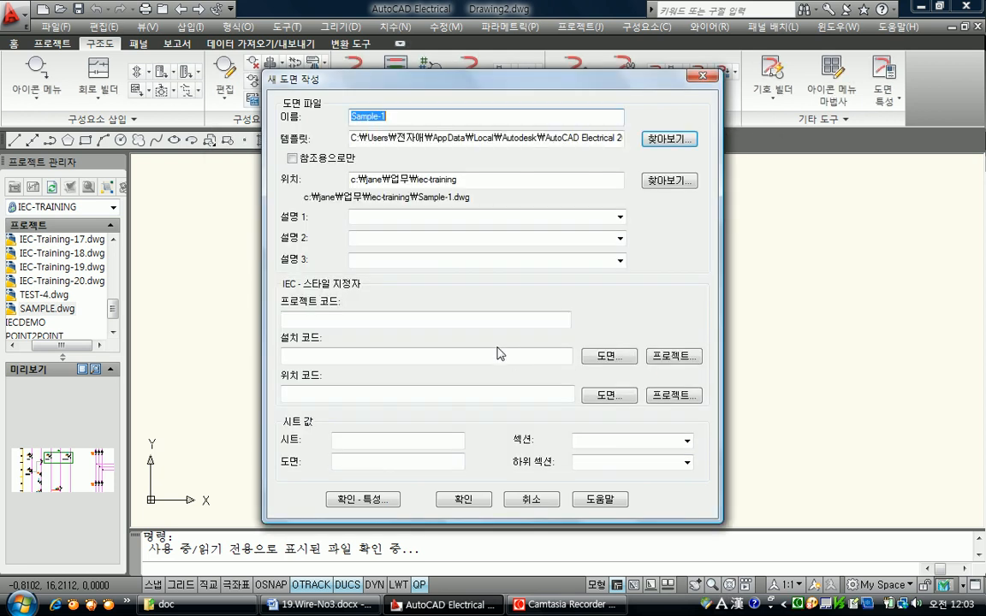
Set description 1 to "Wire type Training" and the sheet value to 23, and create the drawing without applying the project defaults.
click(447, 215)
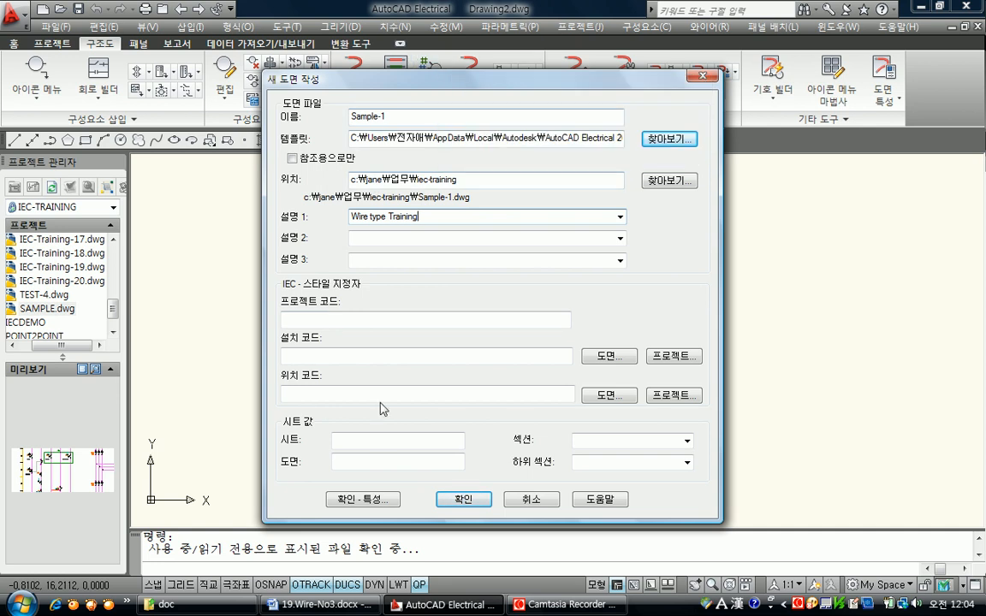
click(375, 439)
text(20)
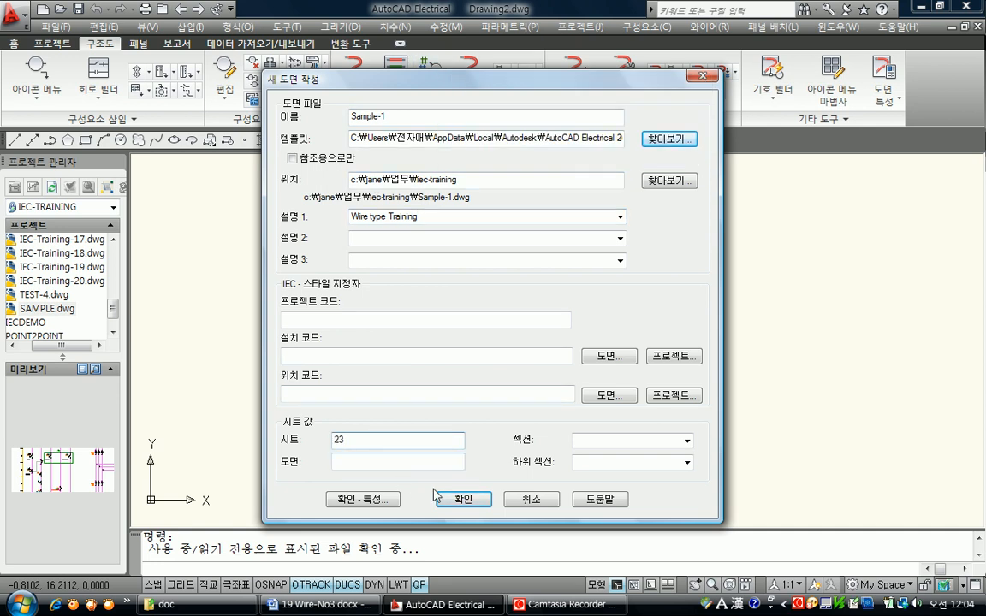
click(457, 499)
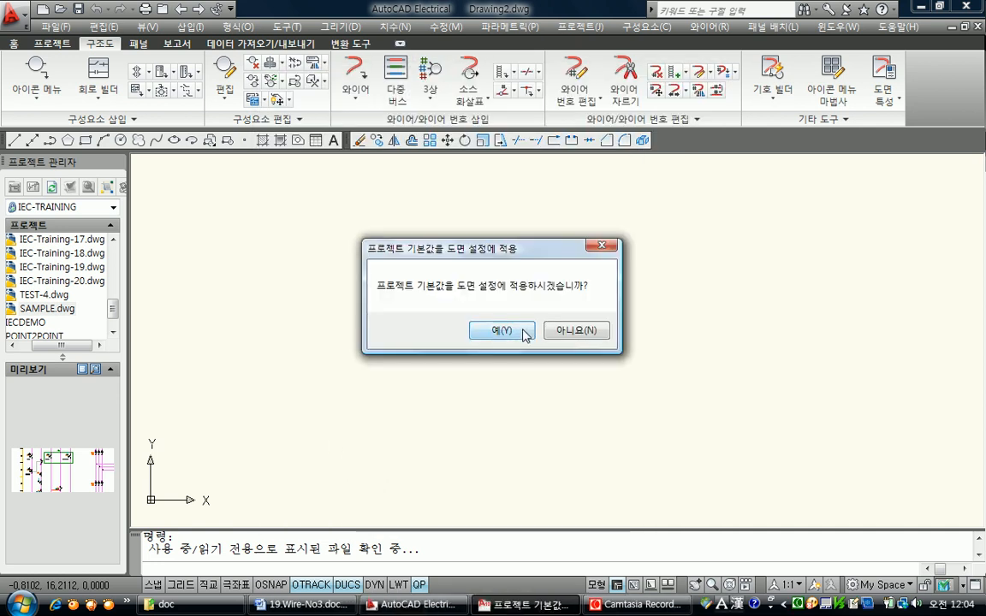
click(561, 330)
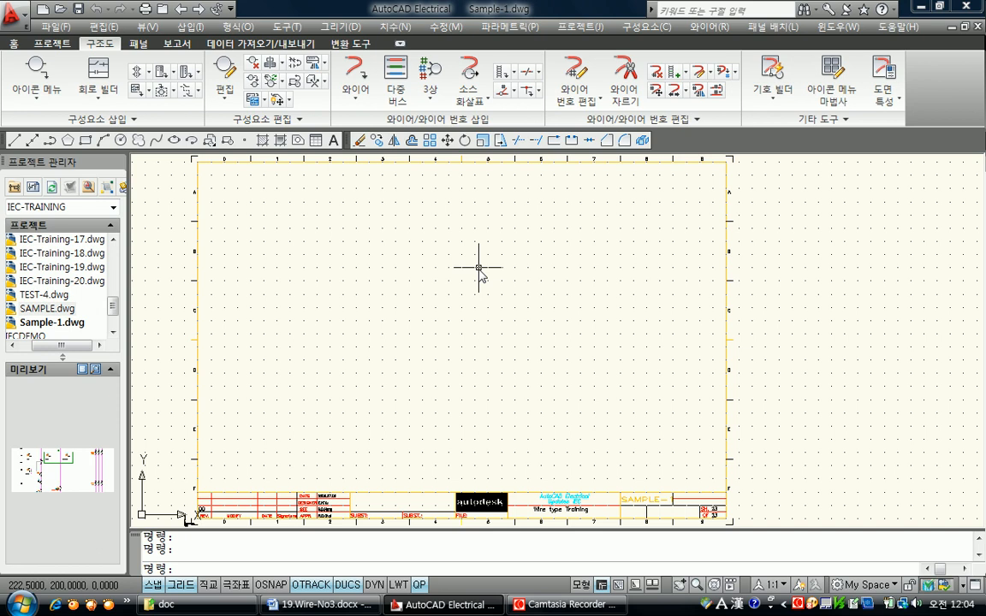
Draw a horizontal plain line about 122.5 units long in the upper part of the drawing frame.
key(Return)
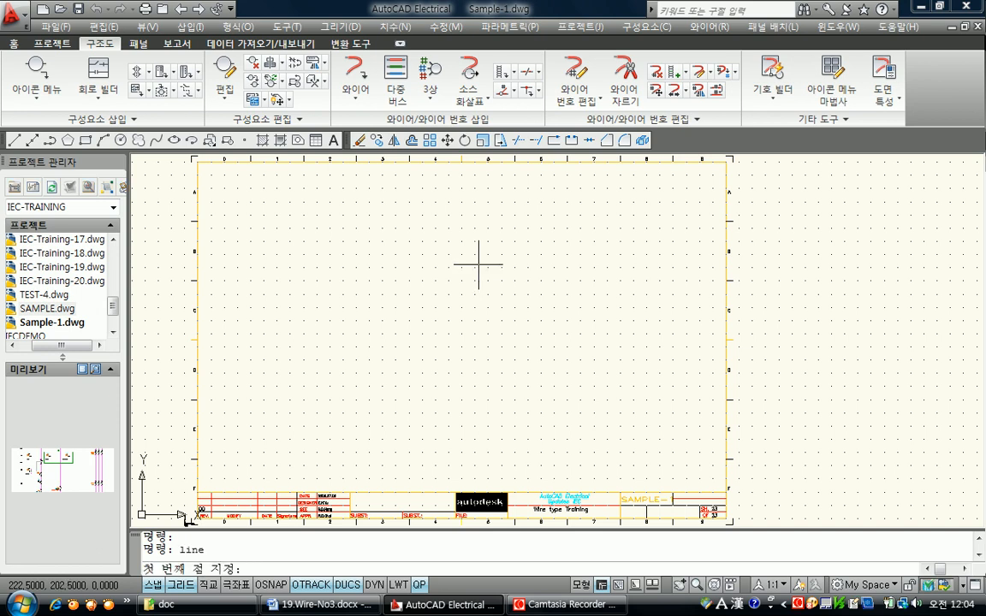
click(308, 208)
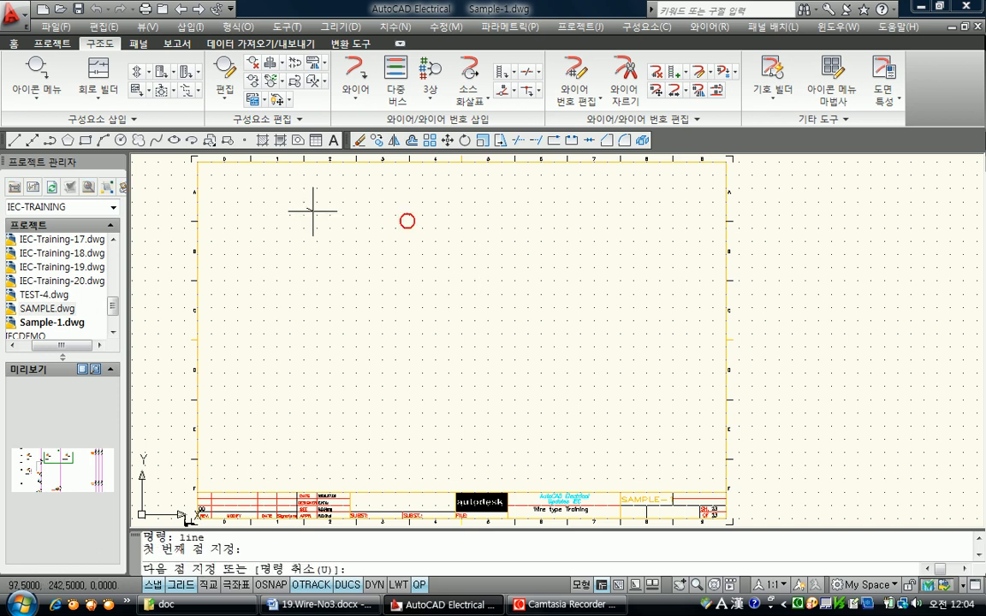
click(468, 207)
key(Return)
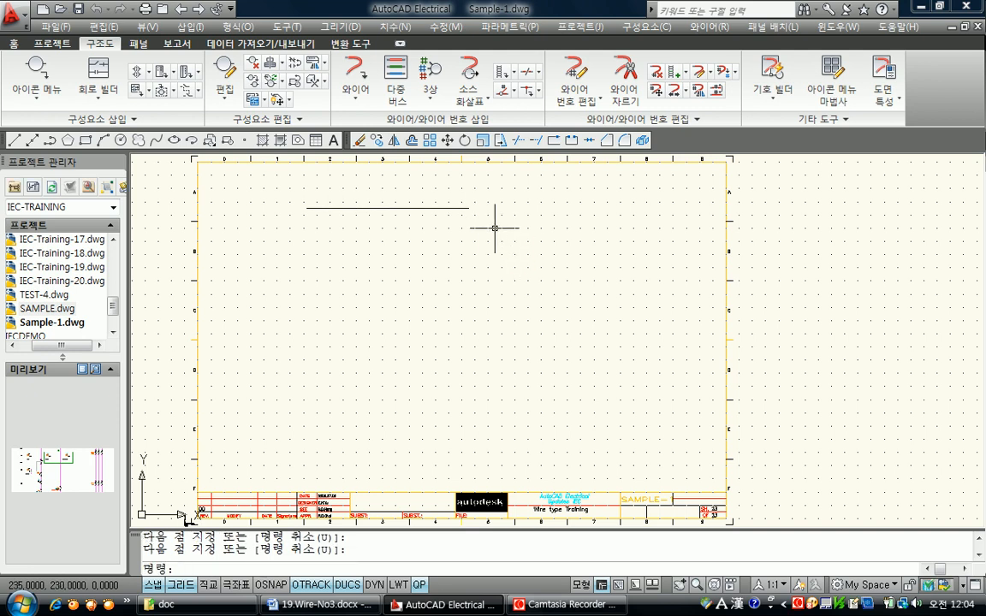
Insert a horizontal wire of type WIRES, about 122.5 units long, below the plain line.
click(355, 75)
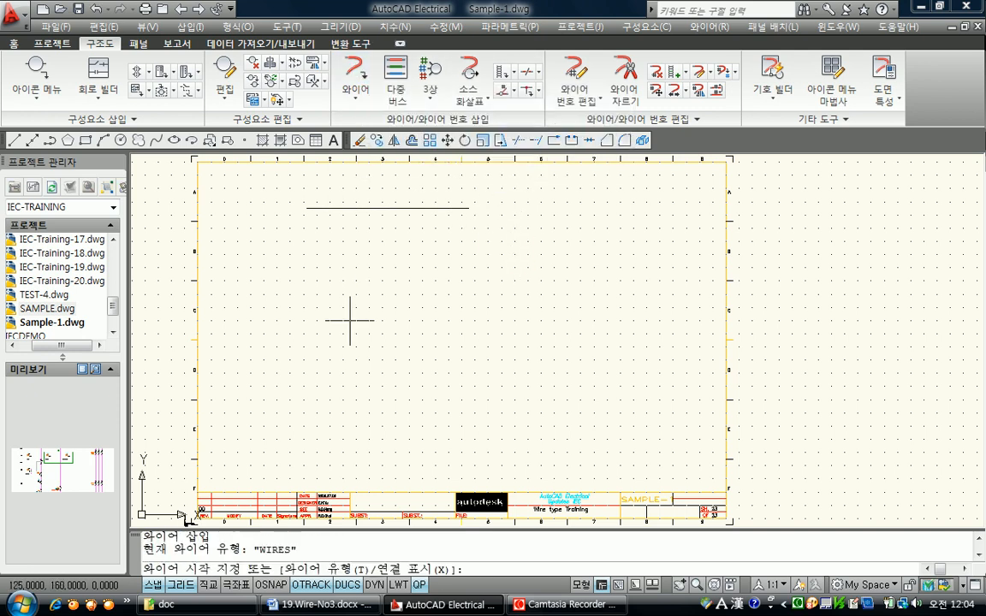
click(310, 274)
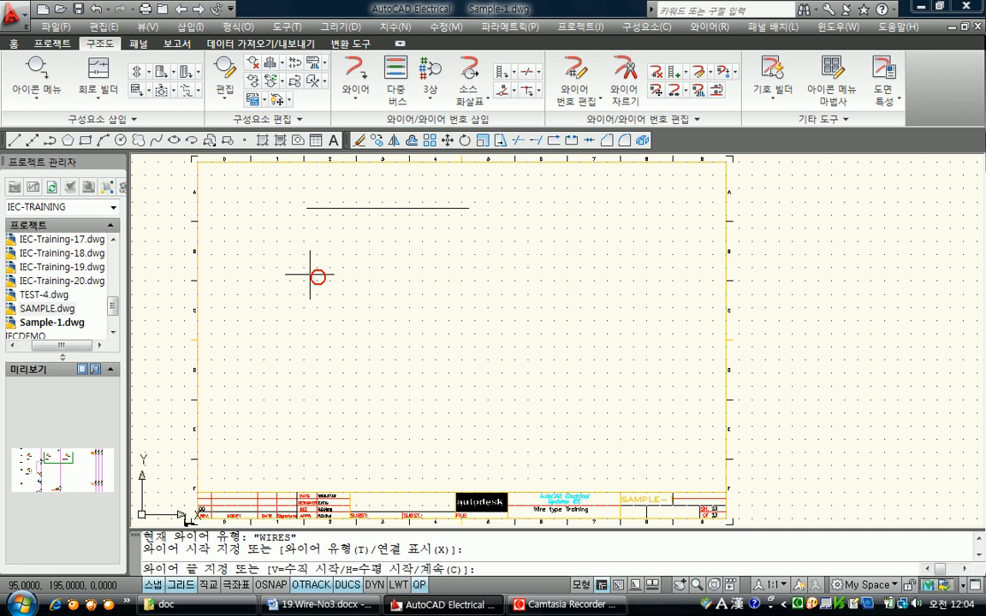
click(473, 275)
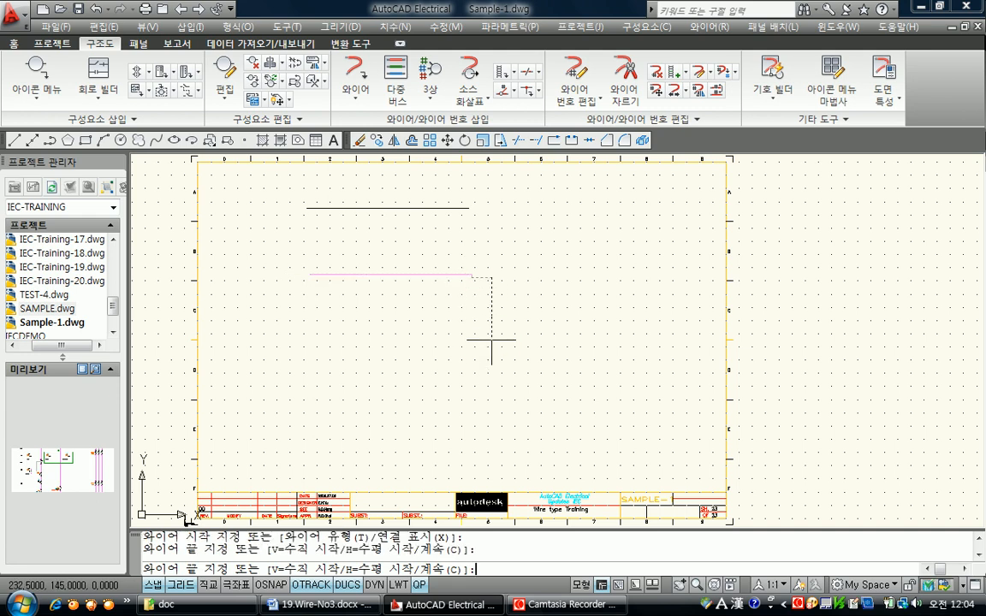
key(Escape)
middle_drag(485, 326, 505, 374)
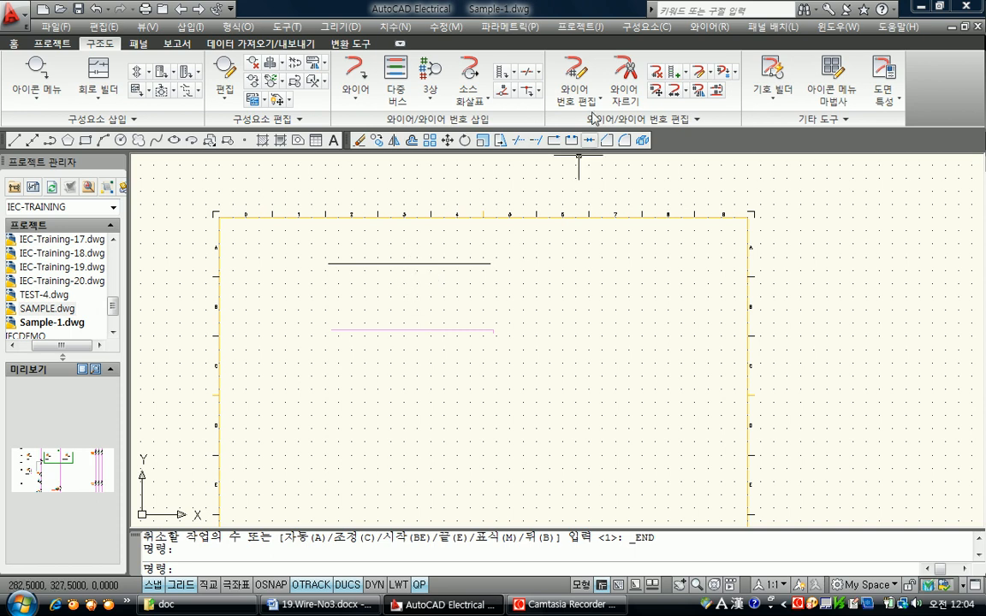
Run automatic wire numbering on individually picked wires, selecting both the plain line and the wire below it.
click(431, 101)
click(446, 124)
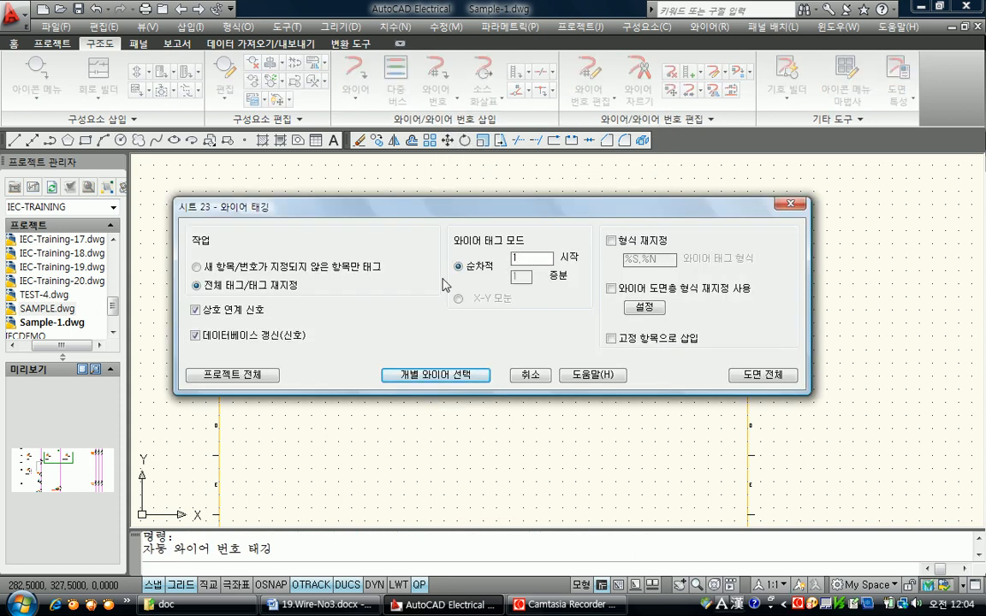
click(443, 374)
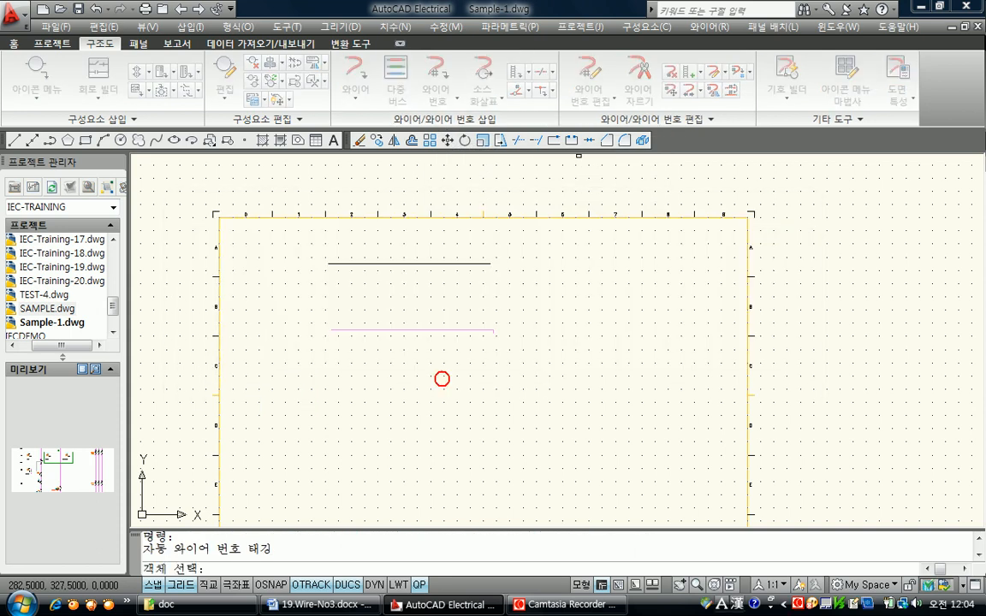
drag(489, 363, 321, 248)
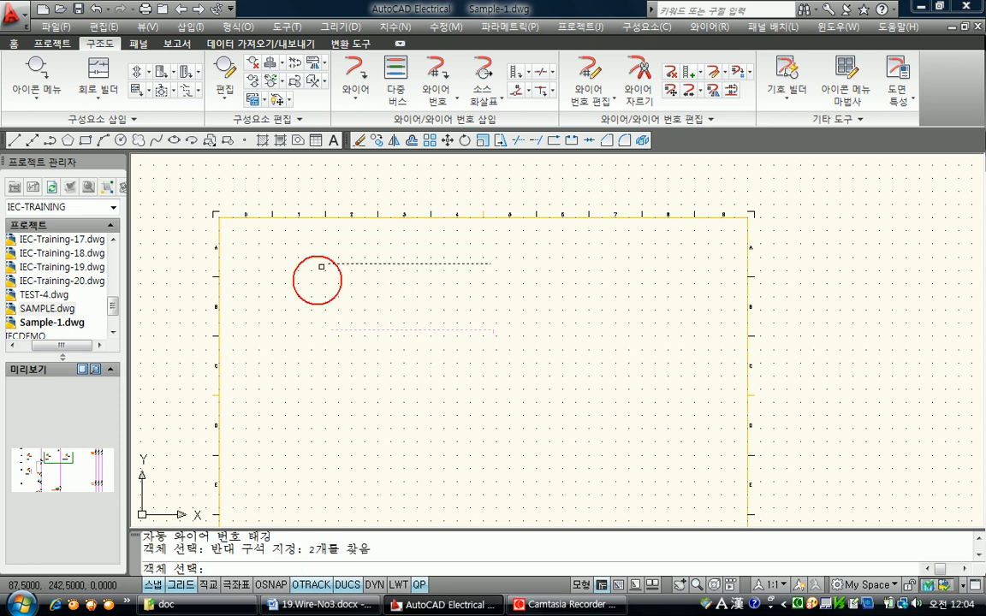
key(Return)
scroll(357, 165, up, 3)
middle_drag(557, 424, 549, 330)
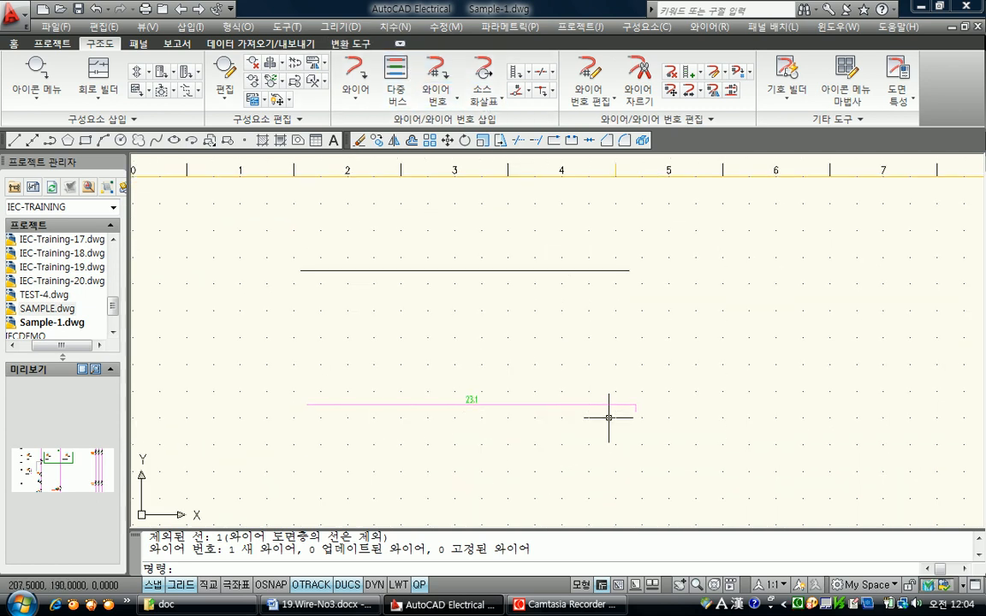
scroll(496, 418, up, 2)
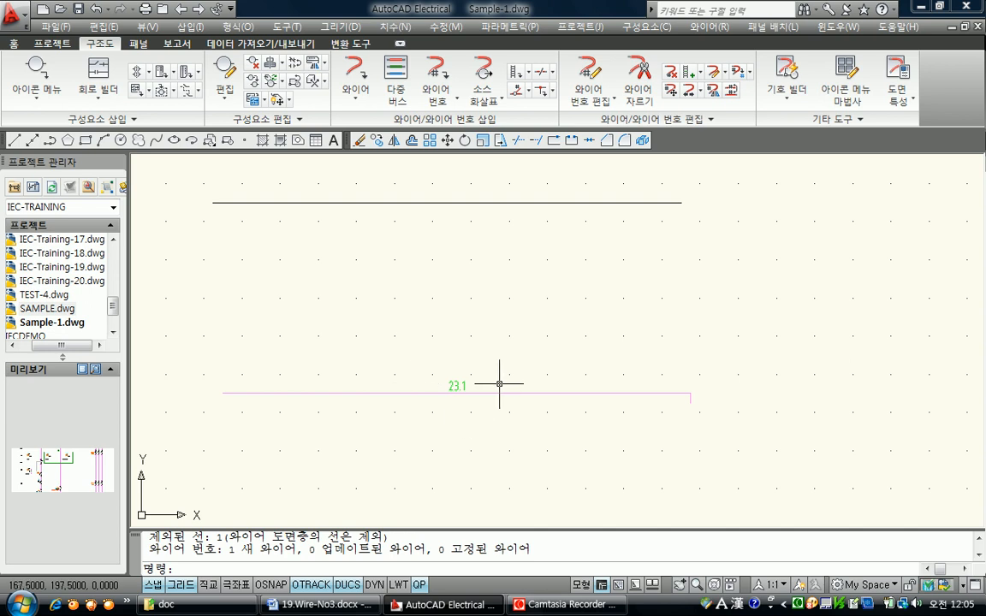
Open the object properties and compare the layer of the upper plain line with that of the numbered wire.
middle_drag(499, 354, 506, 374)
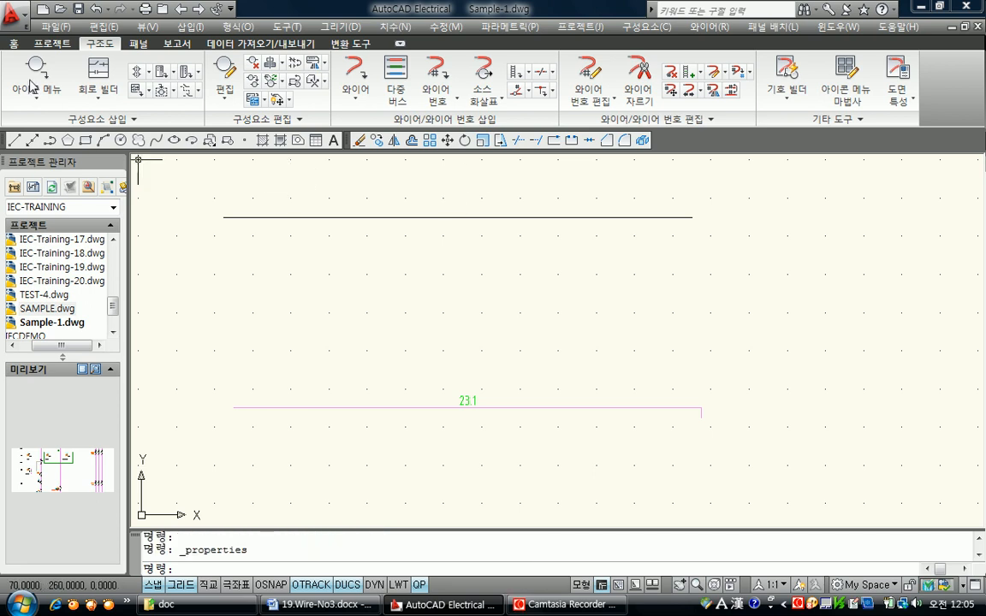
click(13, 45)
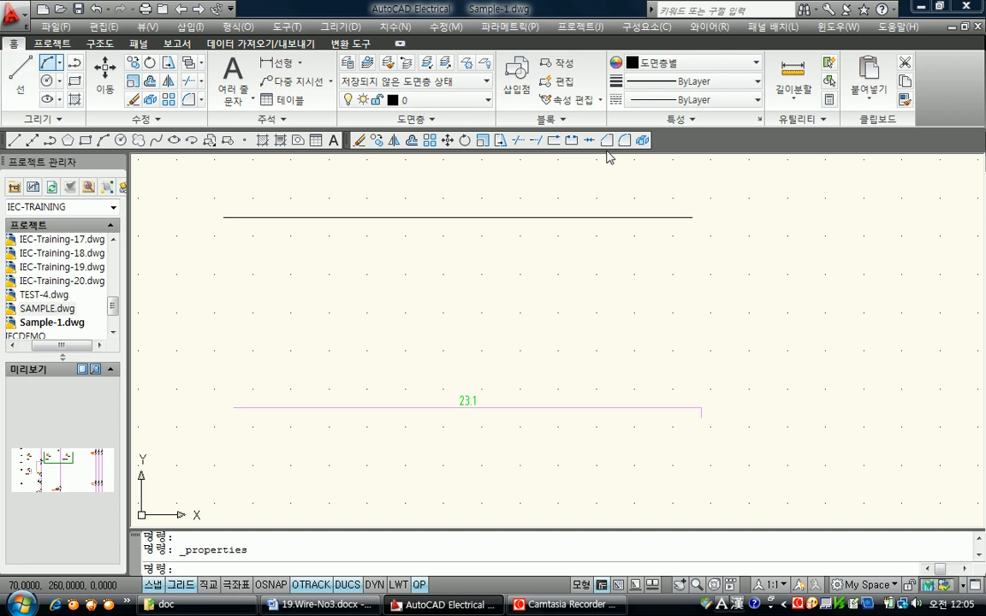
click(758, 119)
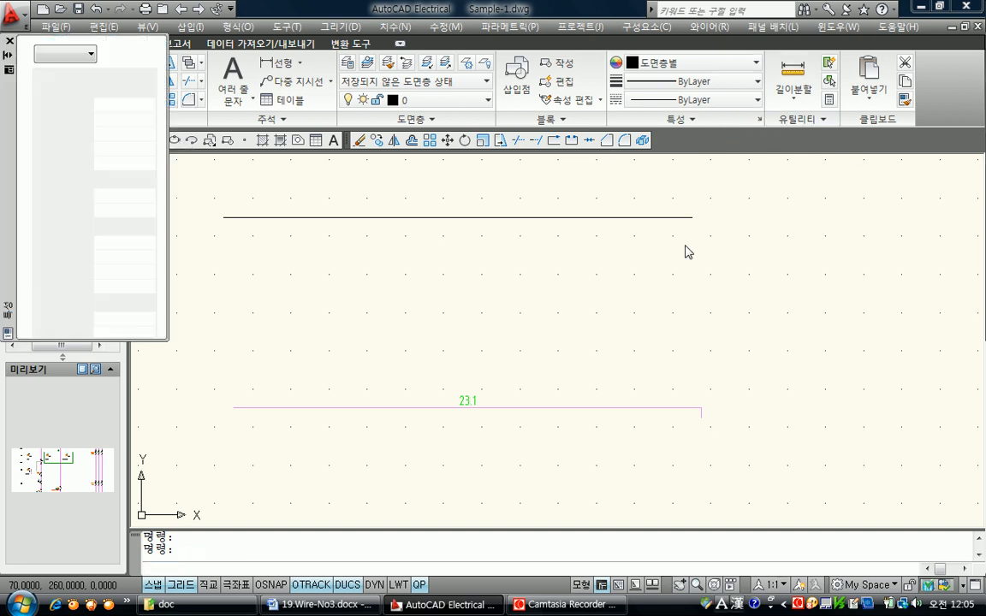
click(348, 217)
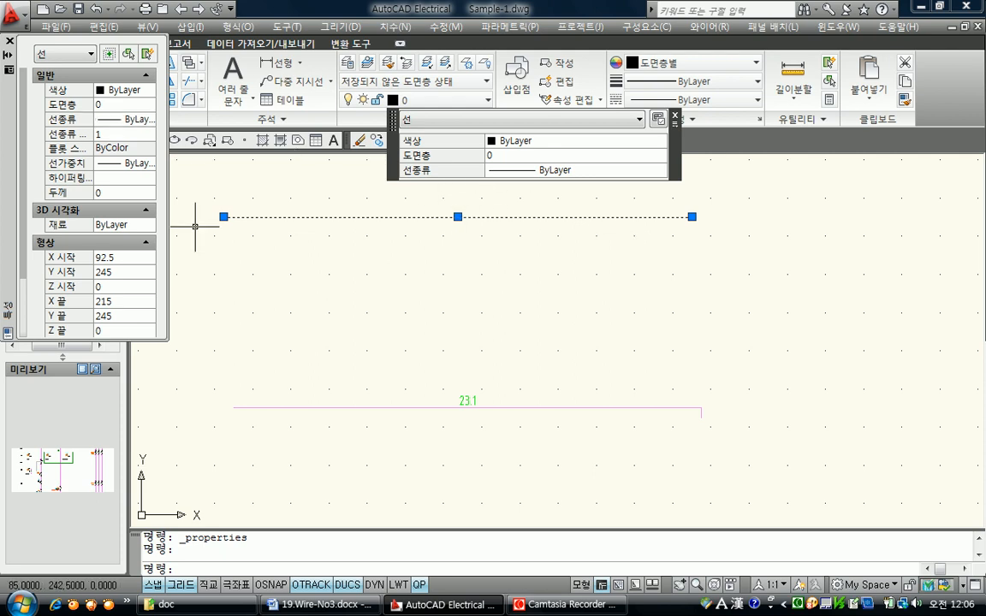
key(Escape)
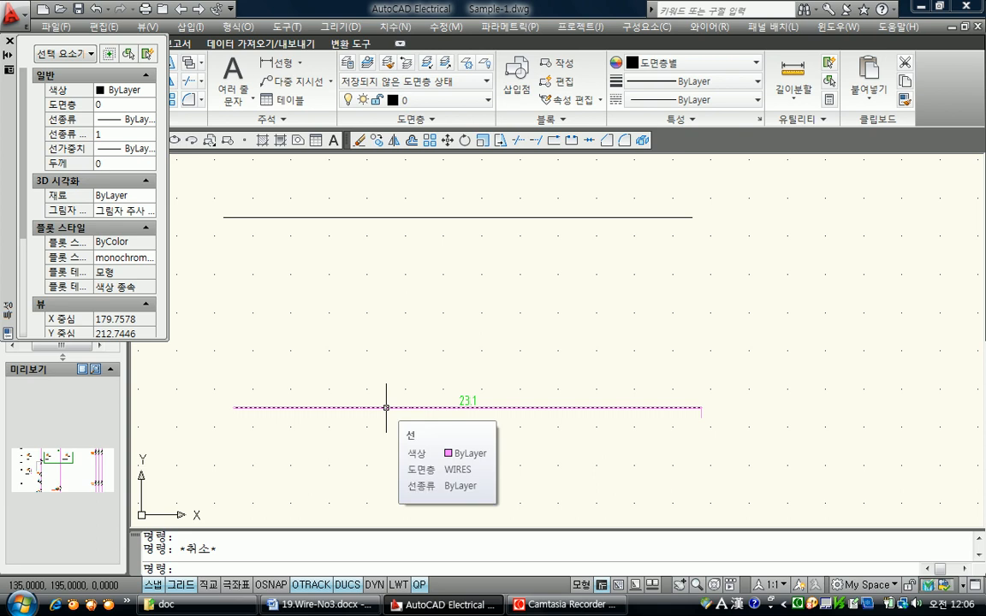
click(386, 408)
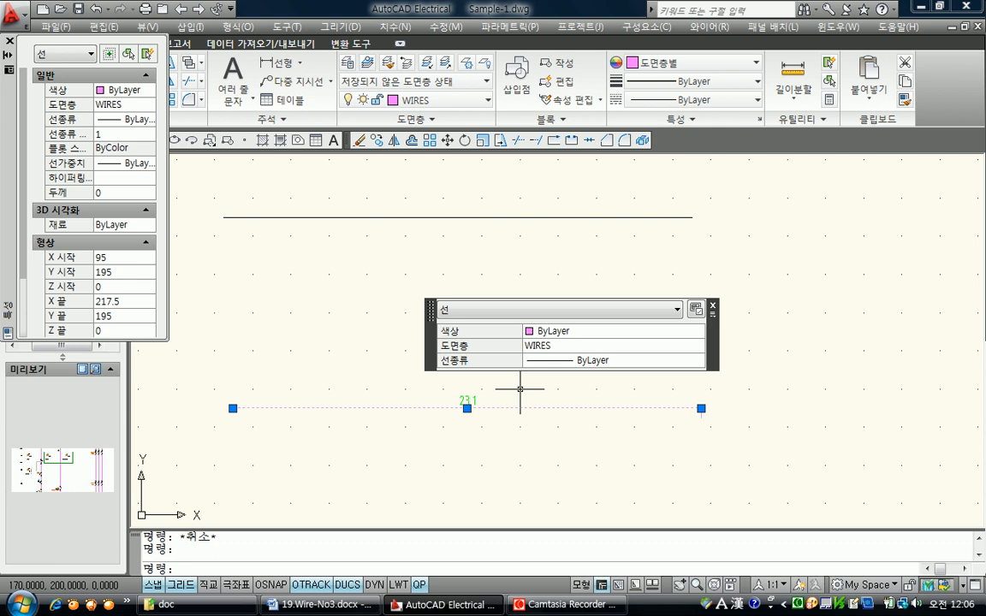
mouse_move(499, 346)
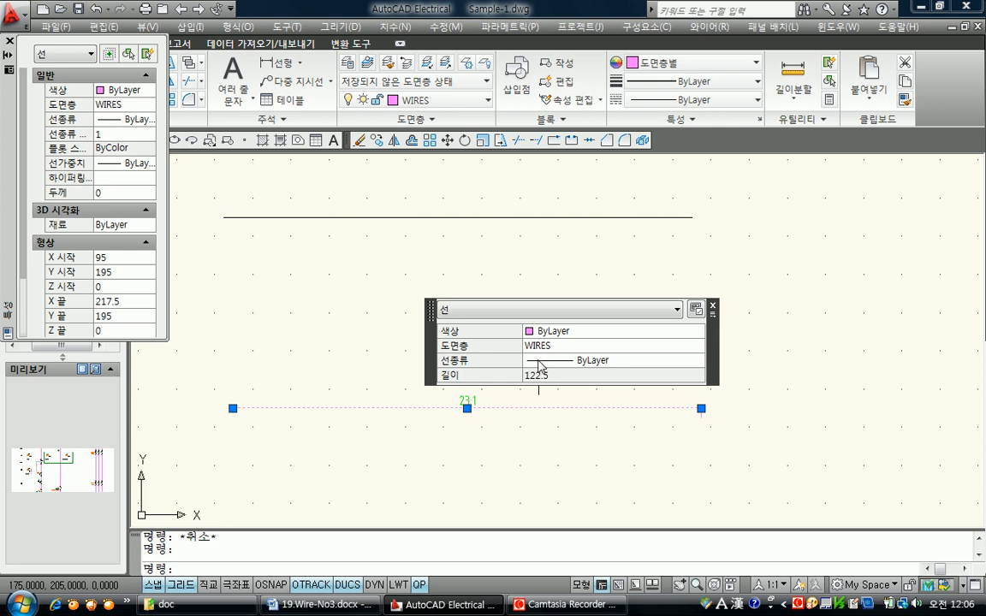
key(Escape)
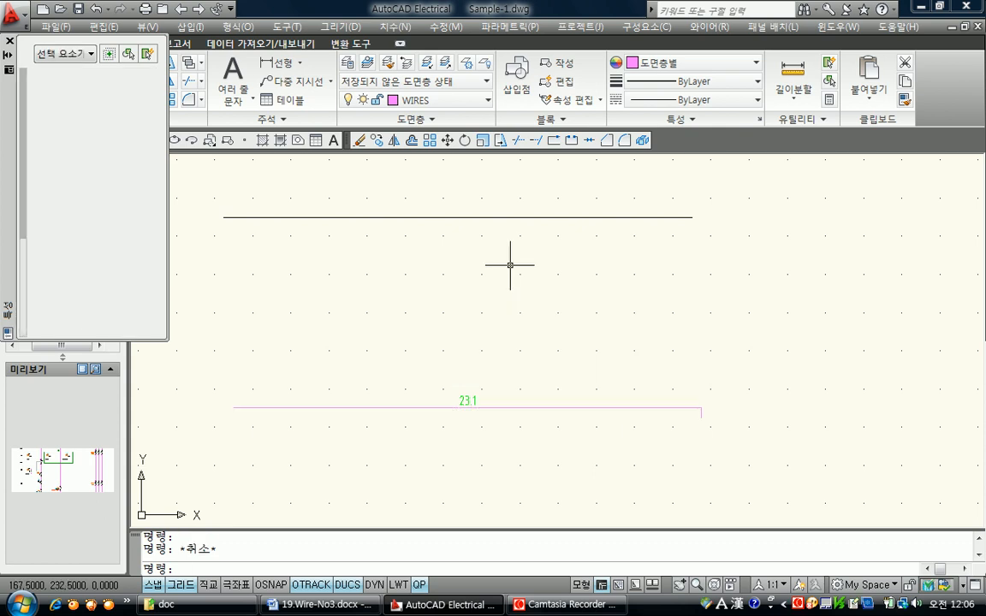
Change the upper plain line's layer to WIRES.
click(510, 217)
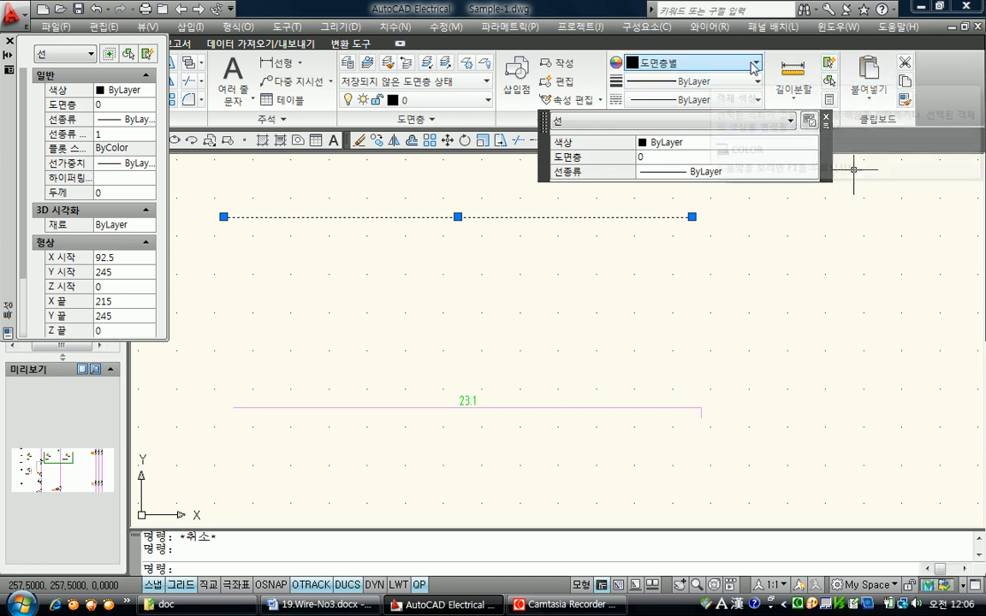
click(745, 144)
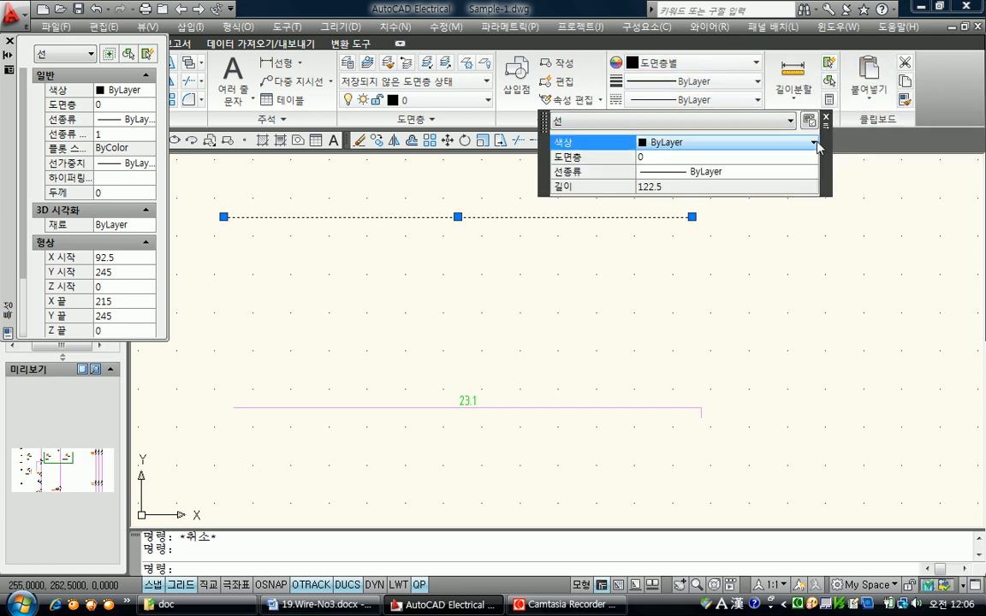
click(813, 142)
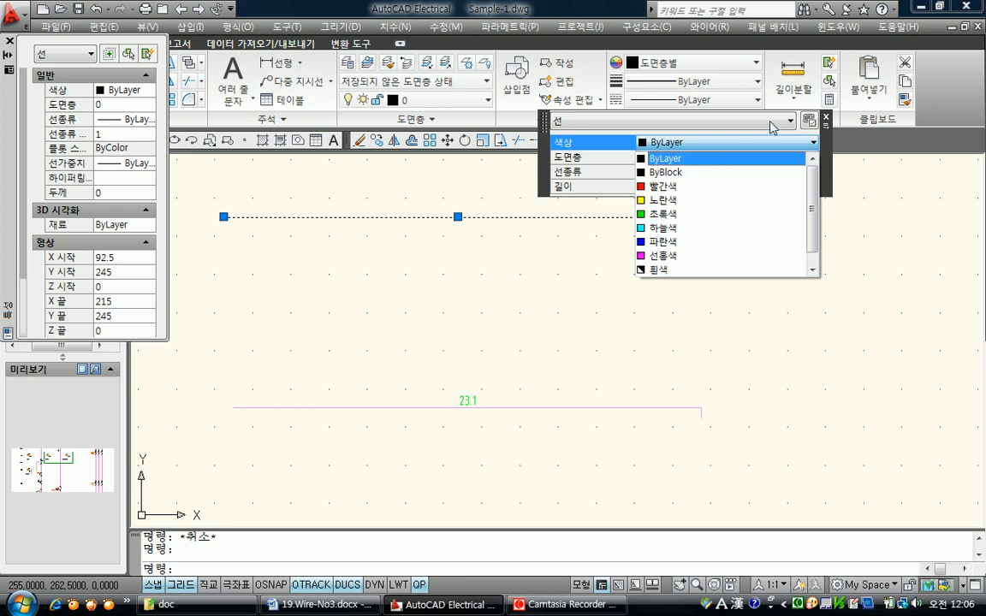
click(781, 144)
click(784, 159)
click(813, 158)
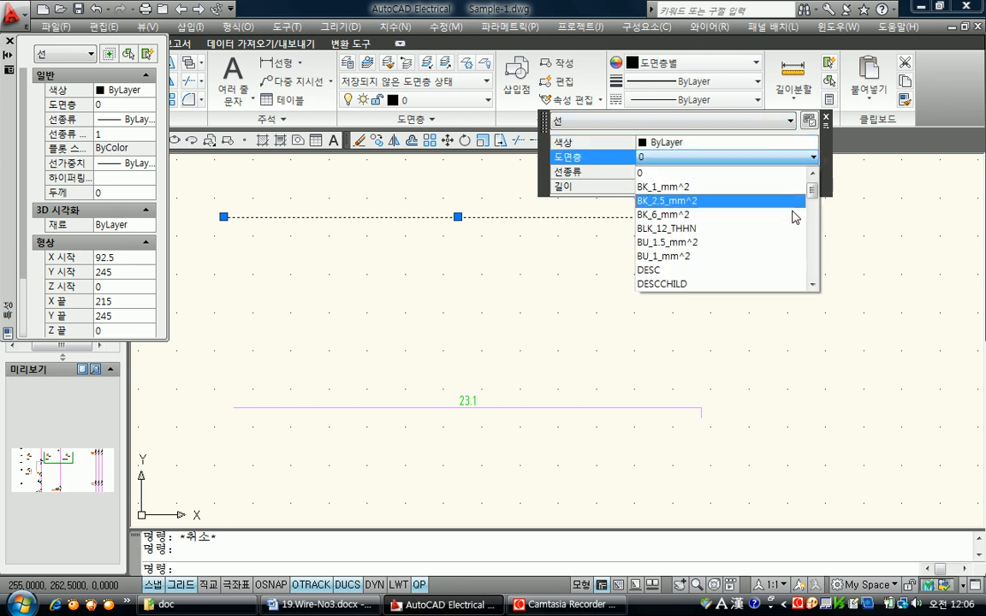
drag(815, 199, 814, 270)
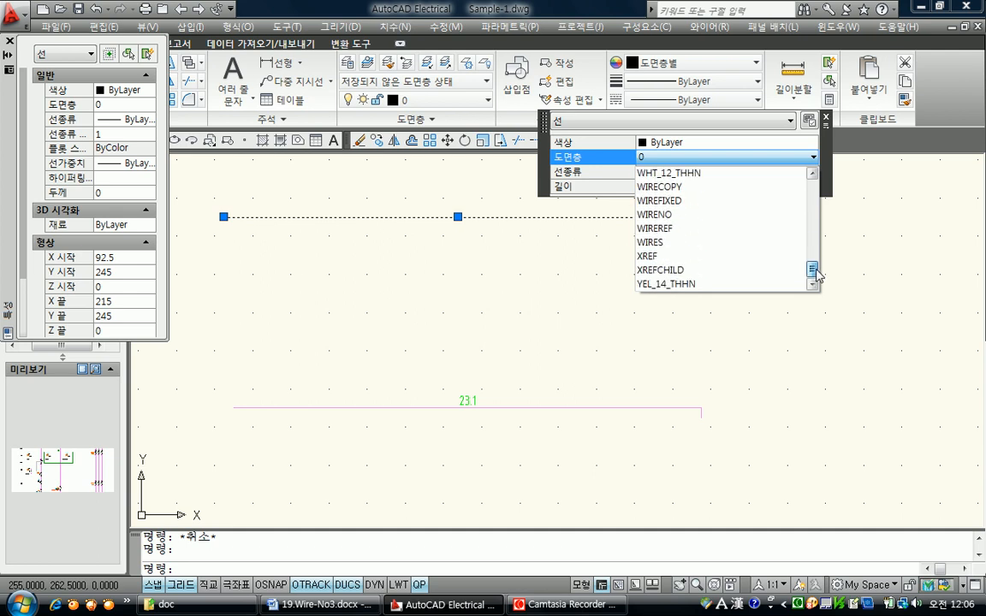
click(695, 244)
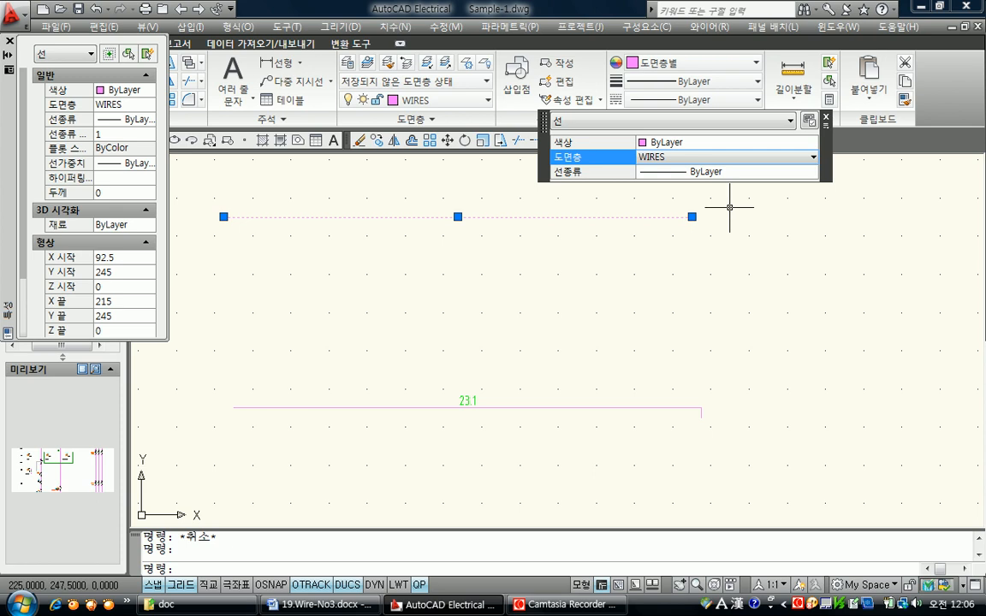
key(Escape)
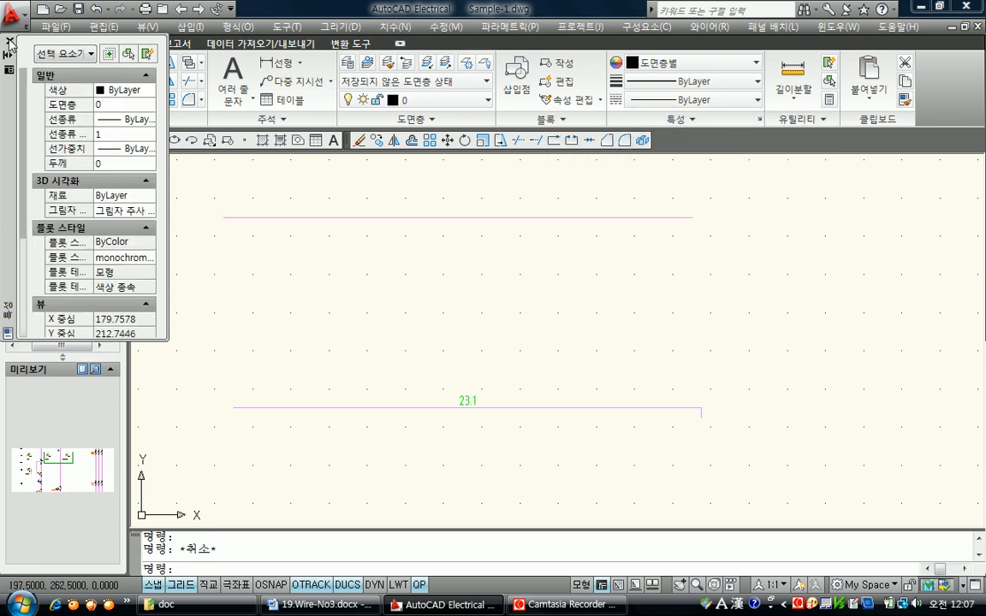
Run automatic wire numbering on individually picked wires, window-selecting both the upper and lower wires.
click(99, 43)
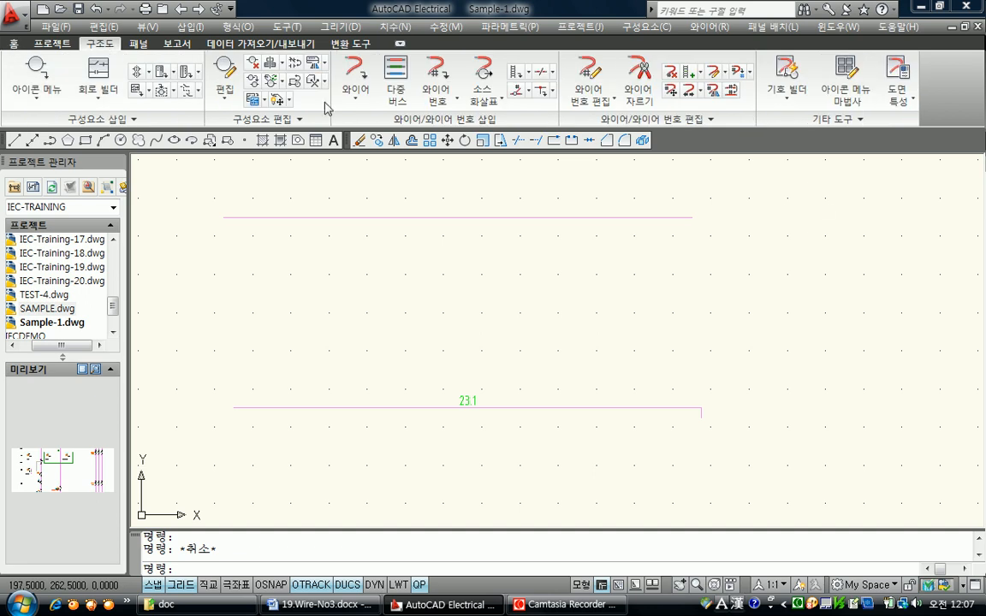
click(437, 75)
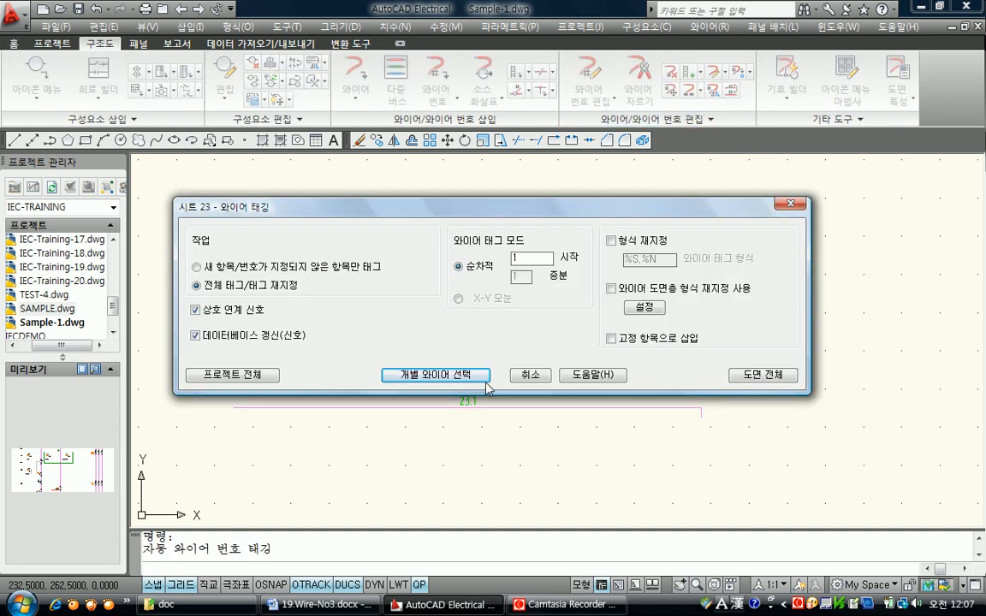
click(402, 376)
click(203, 188)
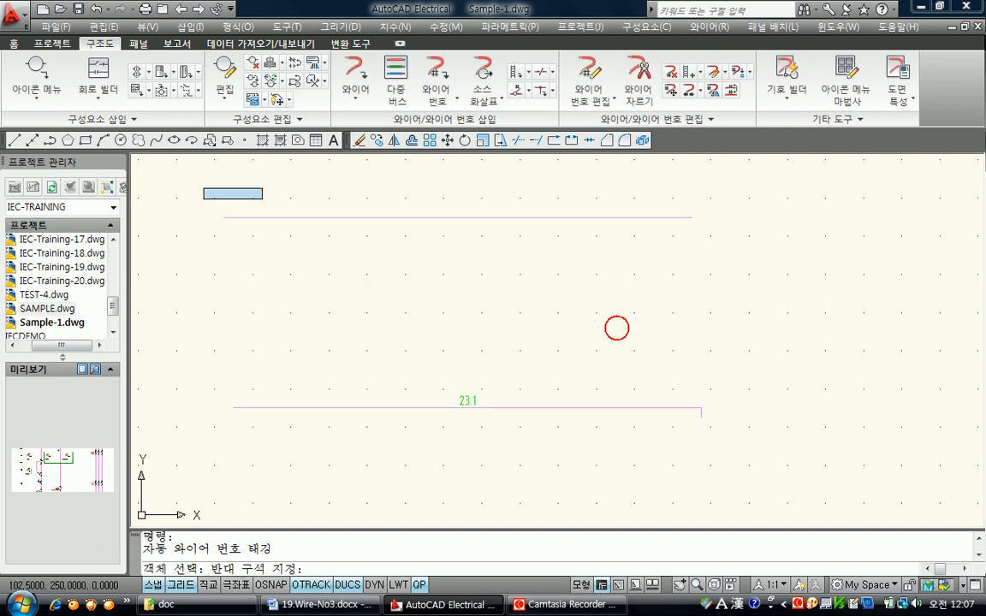
click(853, 474)
key(Return)
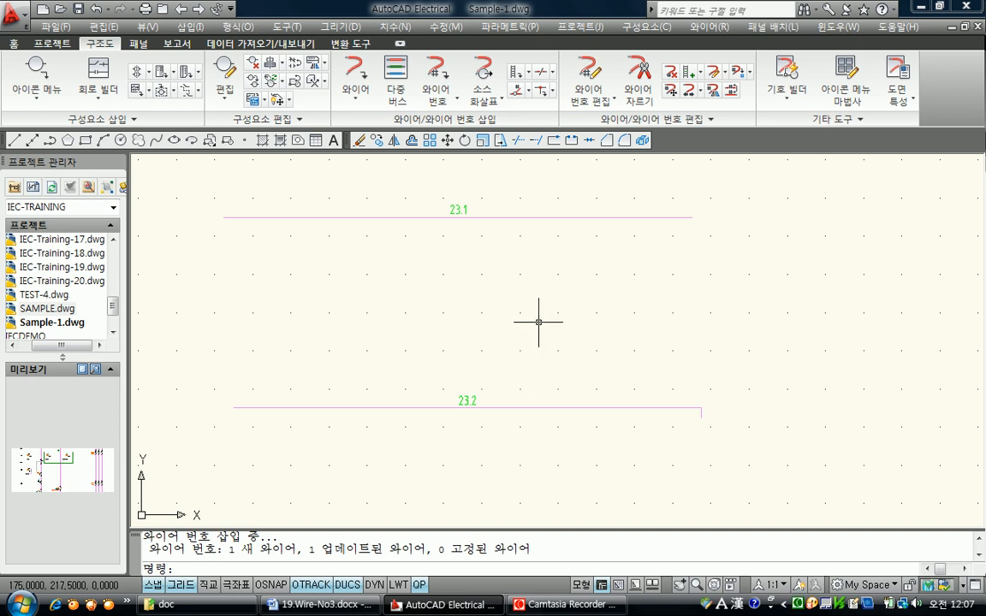
Delete both wires together with their wire numbers.
click(730, 466)
click(177, 169)
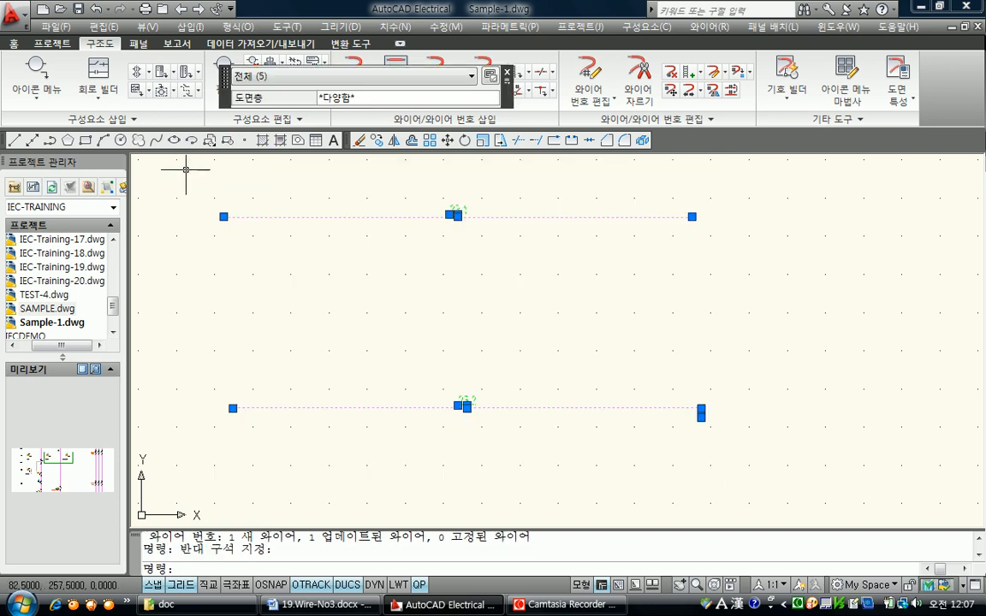
key(Delete)
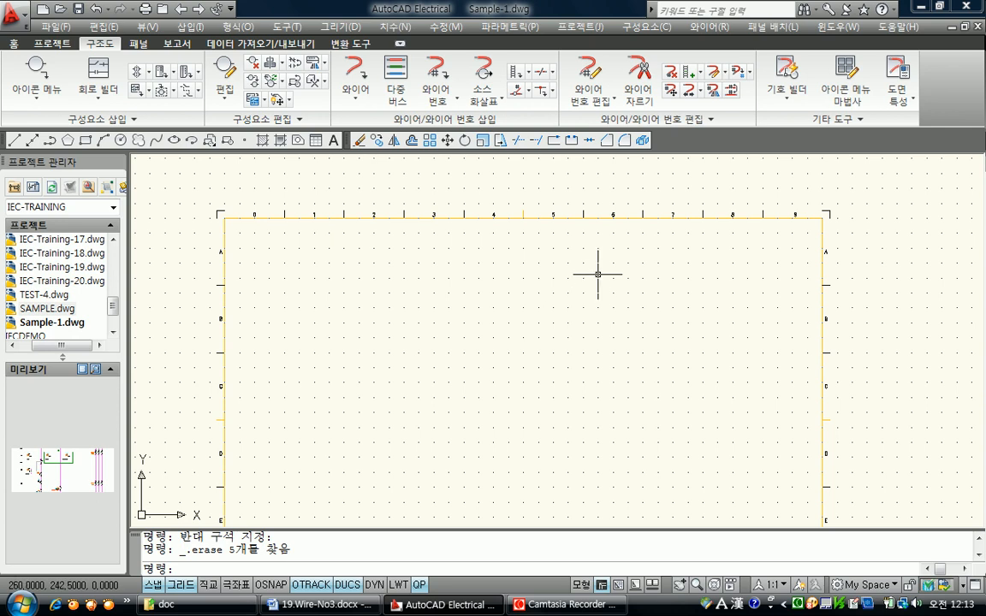
Create a new wire type with wire color RED and size 2.5SQ in the wire type table.
click(725, 73)
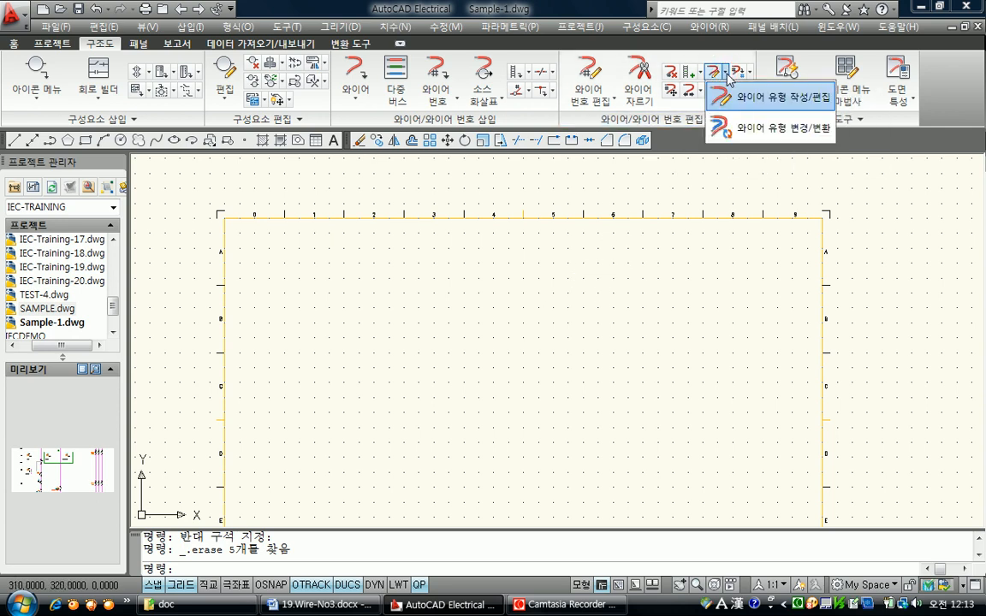
click(734, 99)
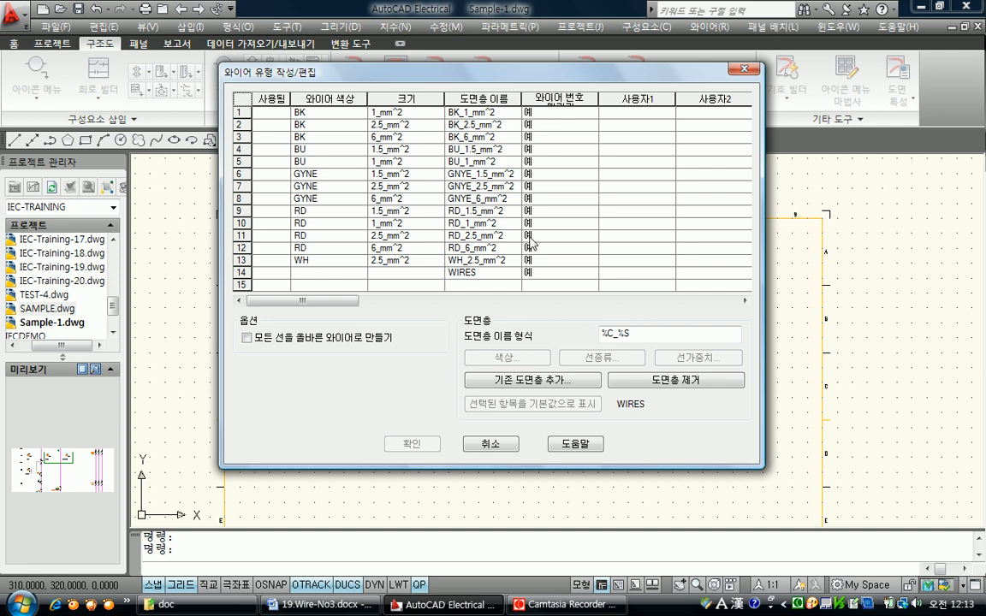
click(324, 285)
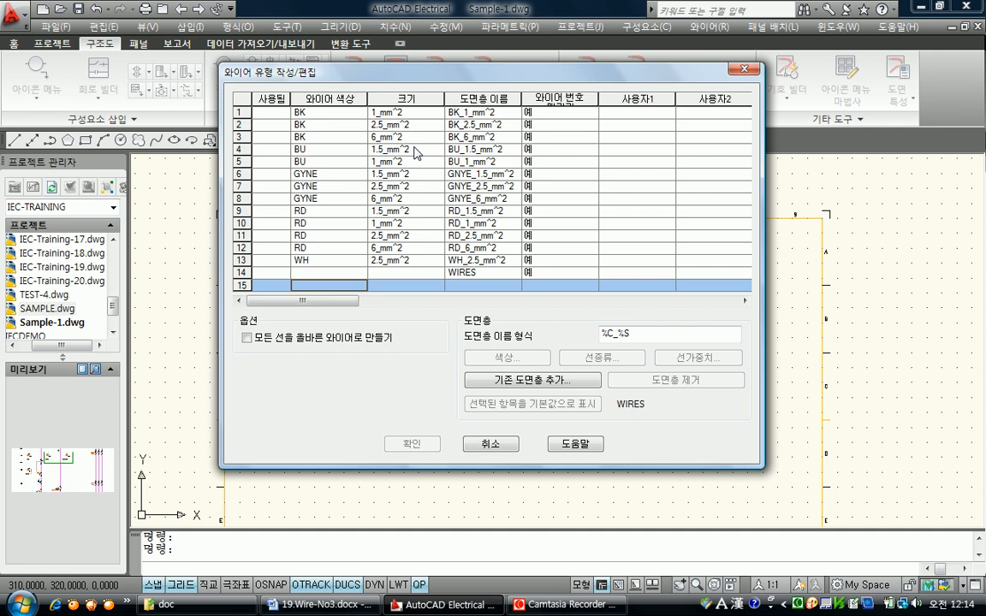
text(RED)
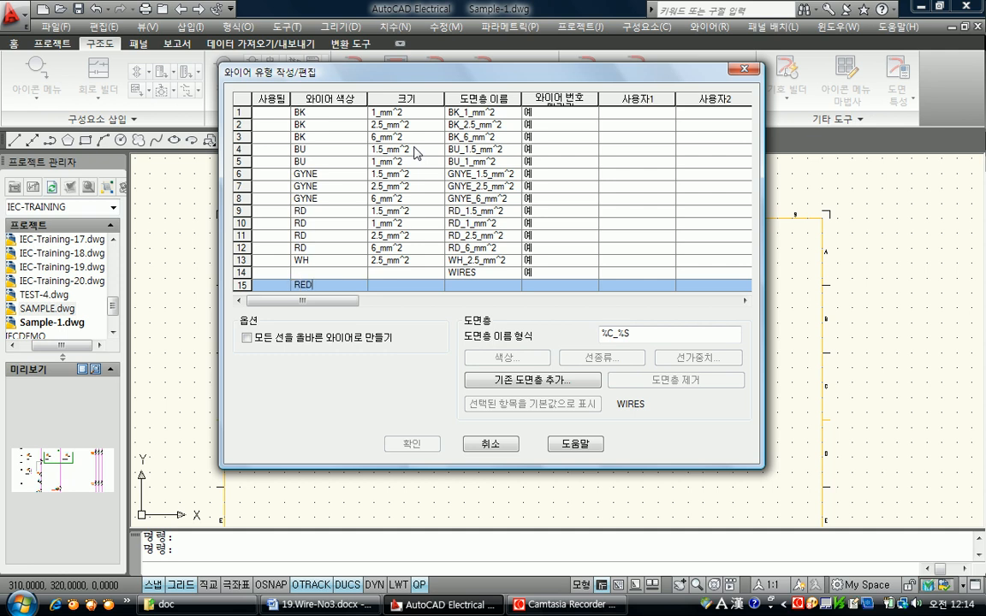
key(Return)
text(2.5)
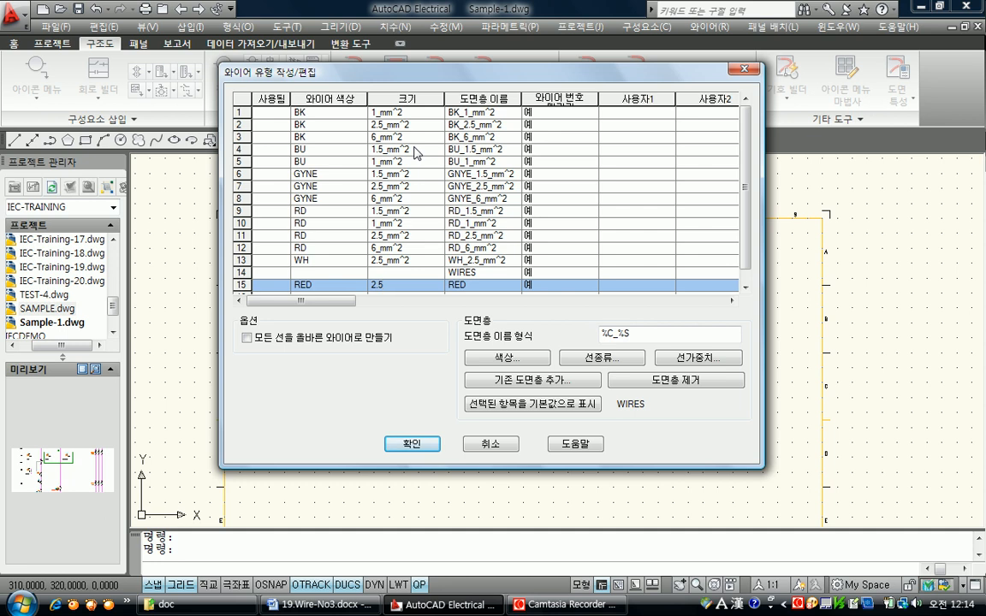
text(SQ)
key(Tab)
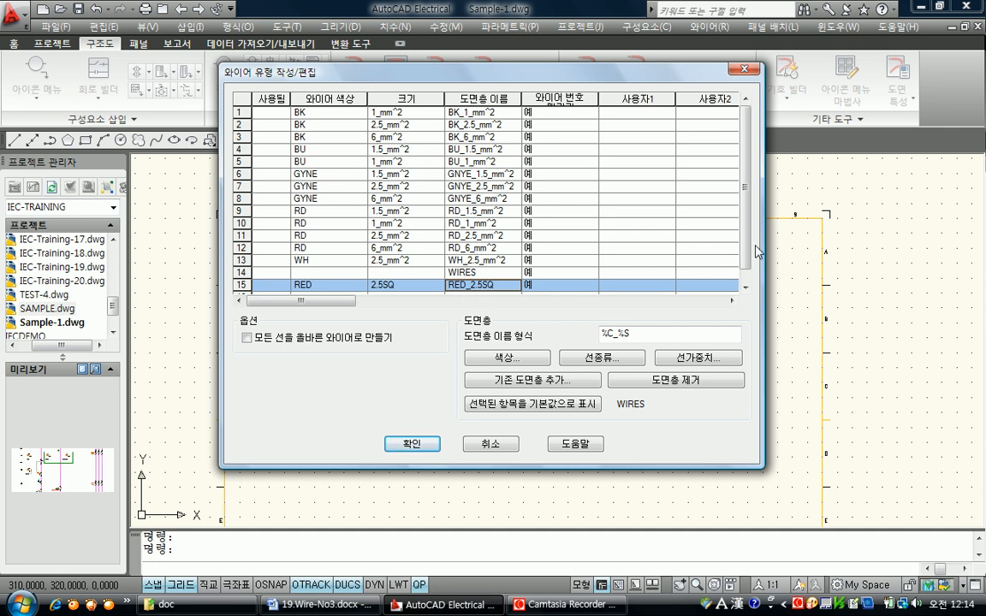
Set the layer color of the RED_2.5SQ wire type to red.
click(744, 287)
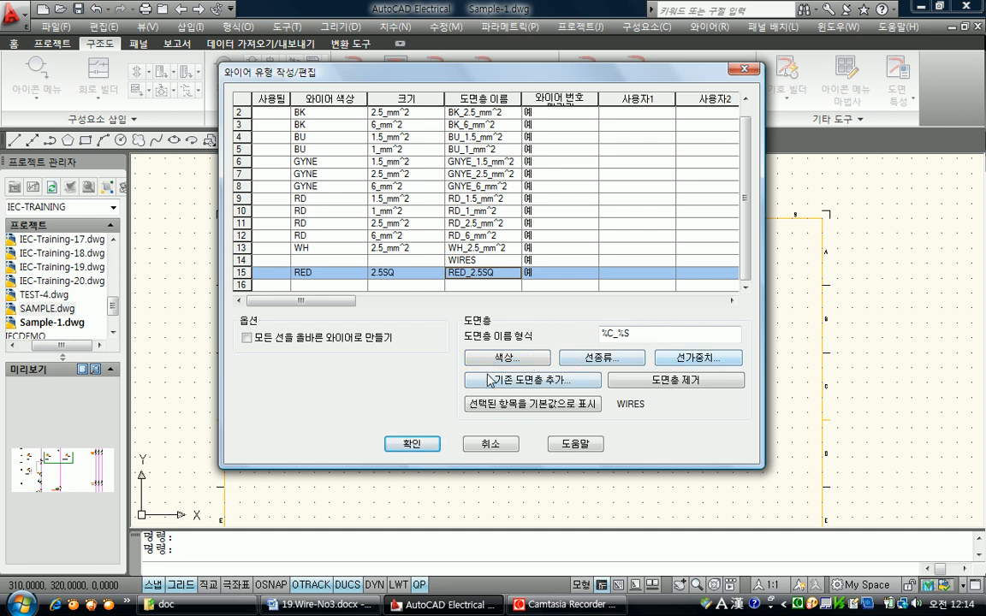
click(508, 357)
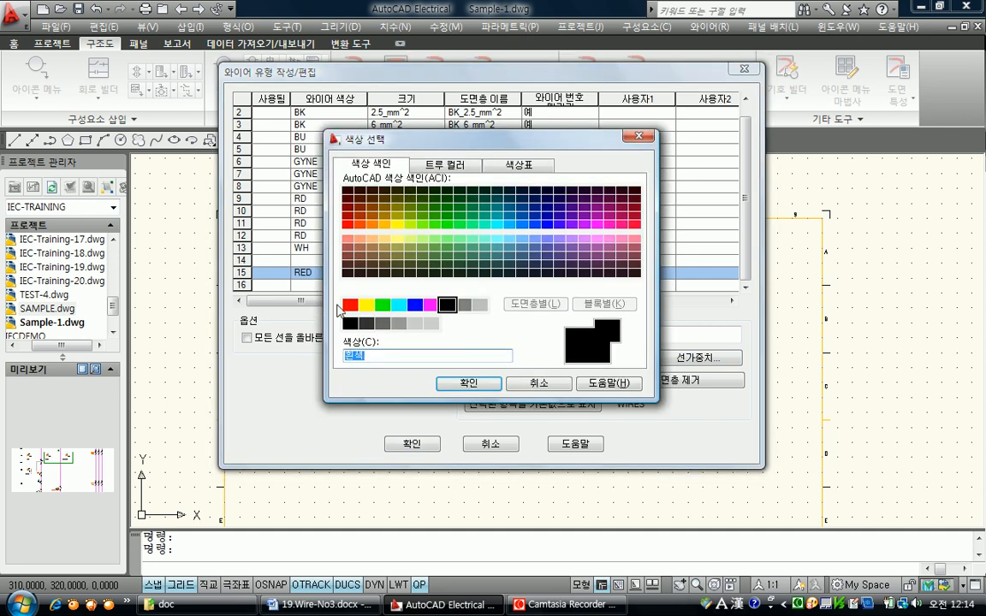
click(350, 304)
click(469, 382)
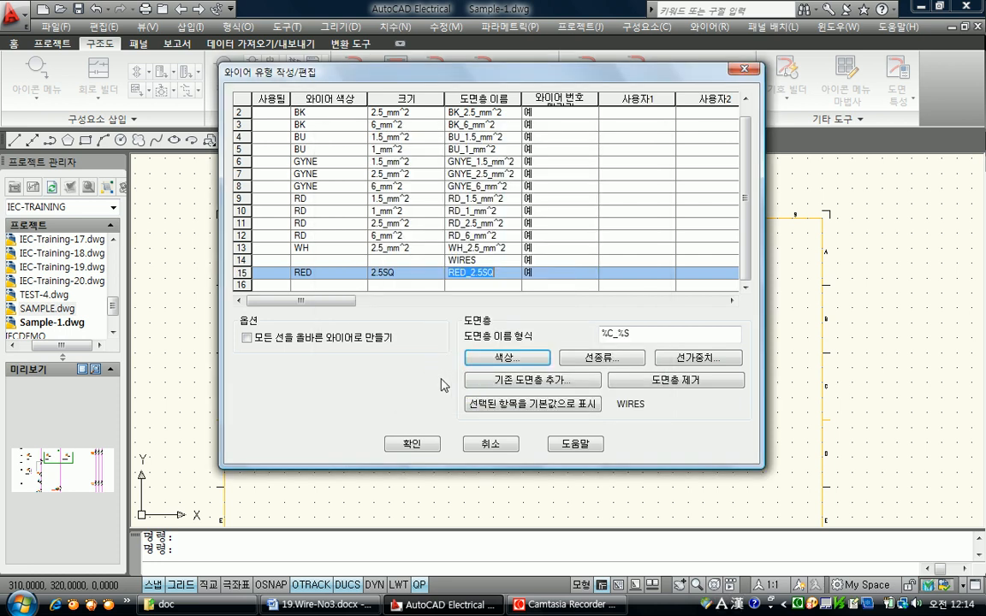
Add a wire type with wire color BLU and size 2.5SQ, and set its layer color to blue.
click(342, 285)
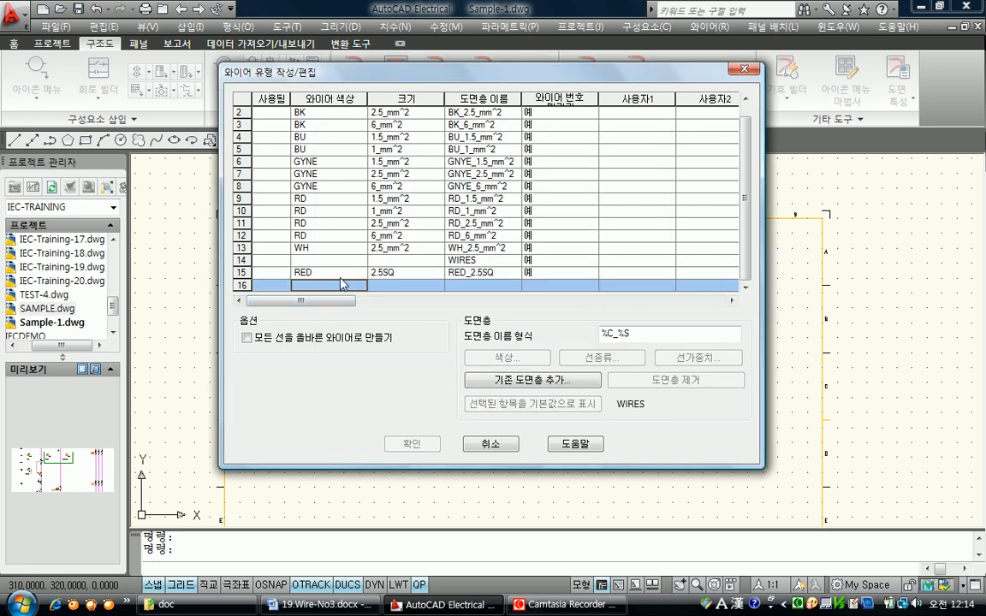
text(BLU)
key(Tab)
text(2.5)
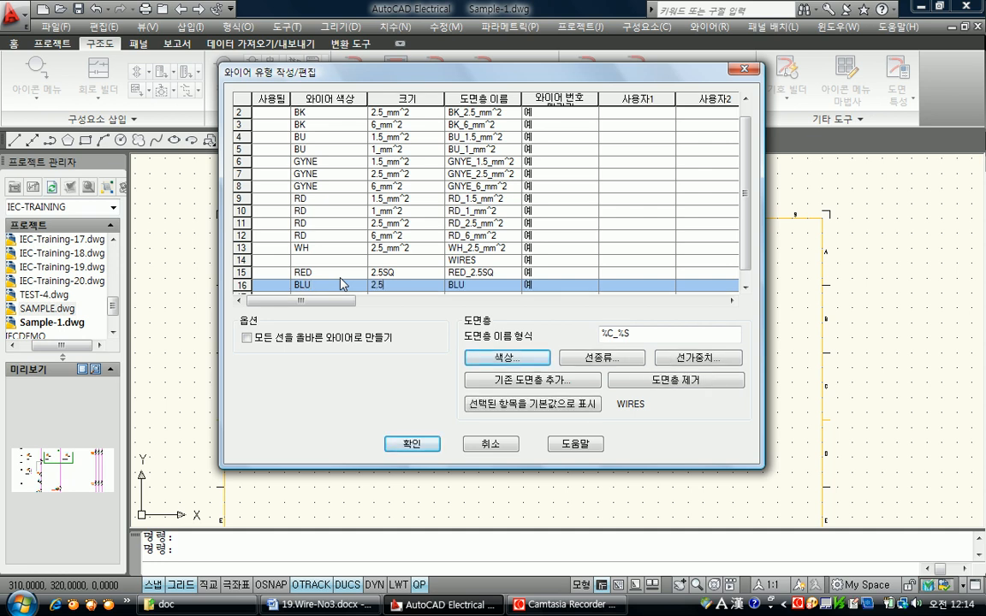
text(SQ)
click(494, 358)
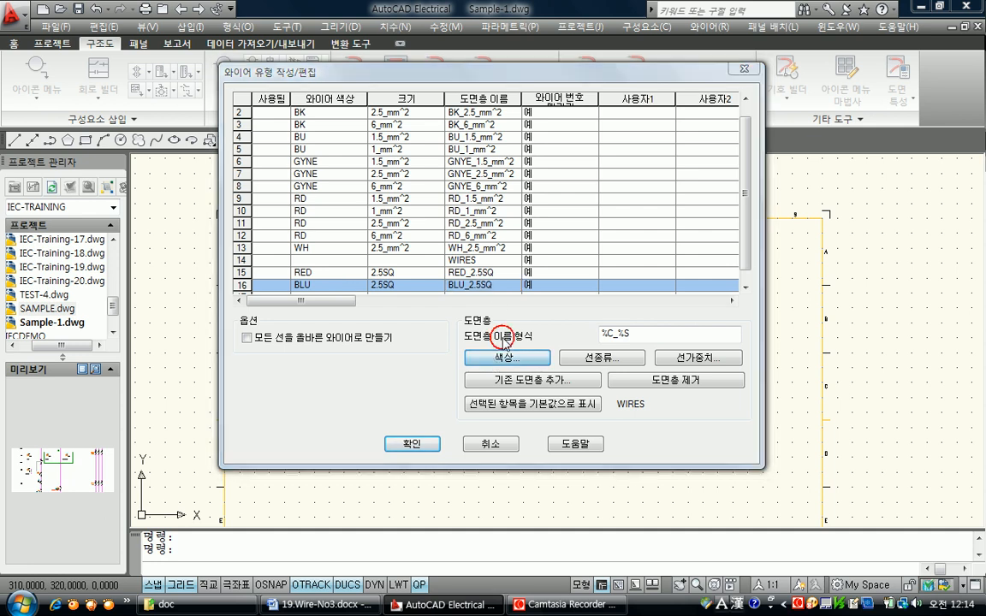
click(414, 305)
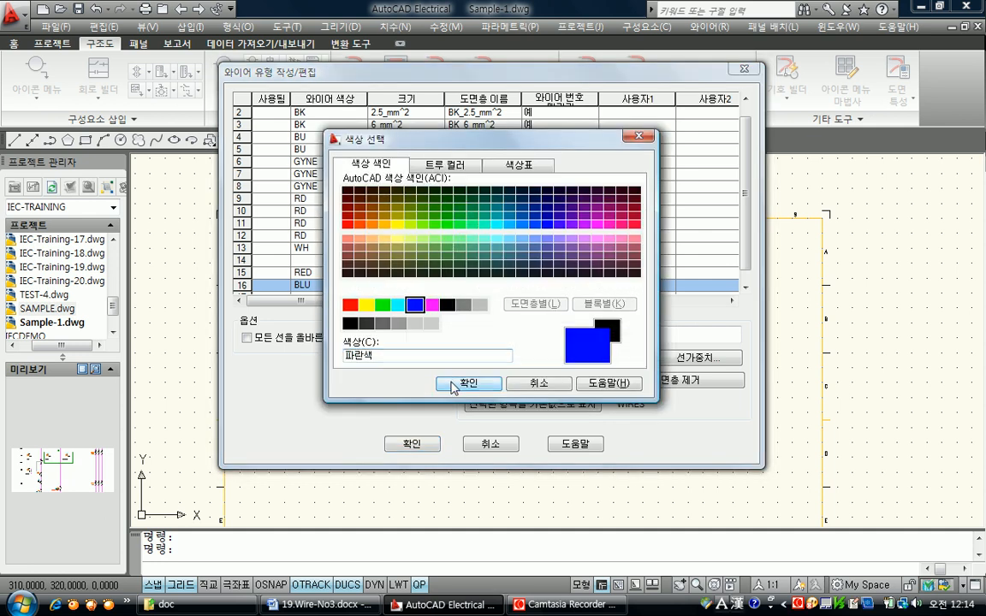
click(467, 384)
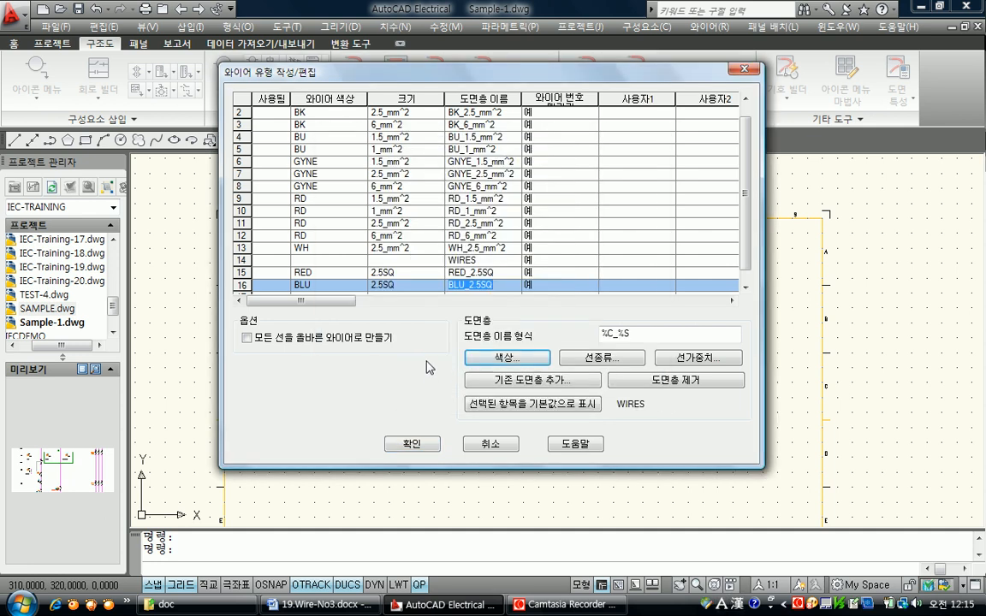
Add a wire type with wire color RGN and size 1.5SQ, and set its layer color to green.
scroll(741, 231, down, 1)
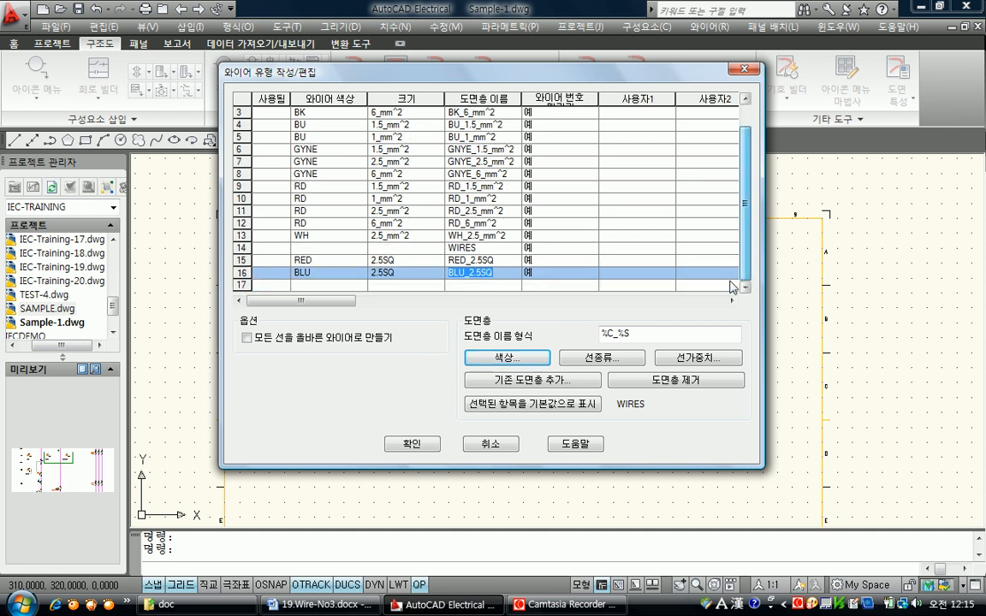
click(348, 284)
text(R)
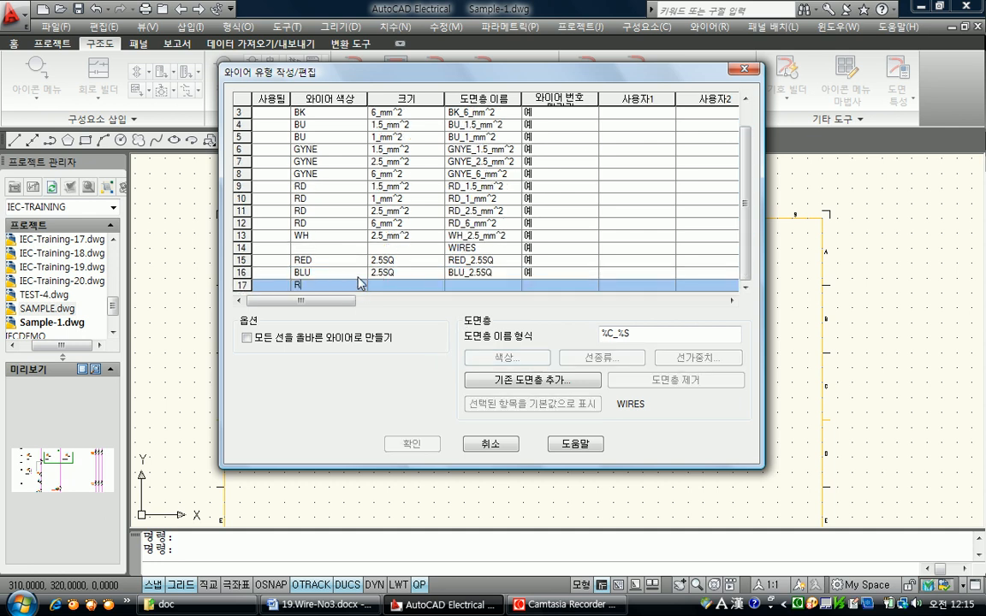
text(GN)
key(Tab)
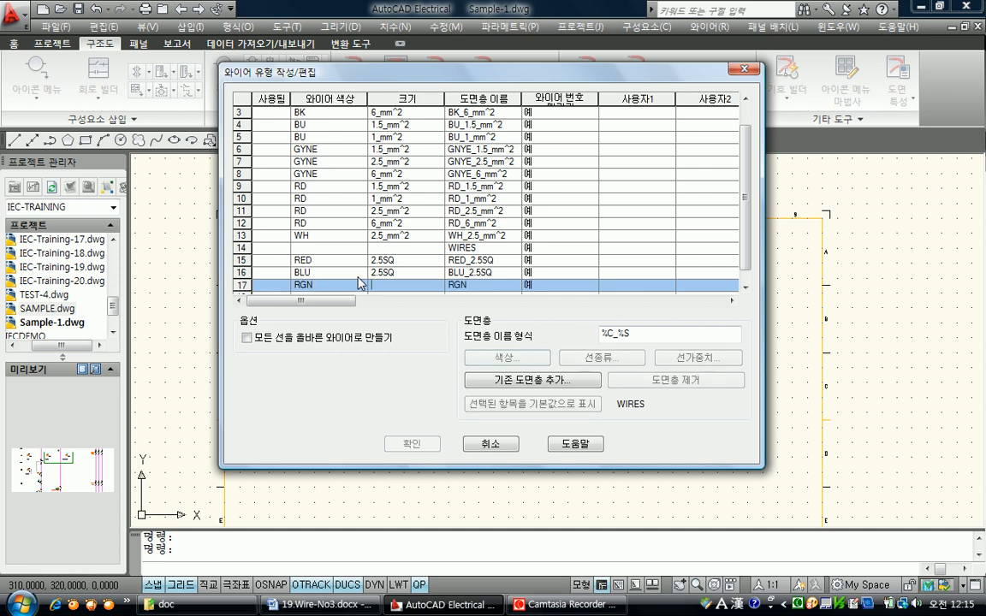
text(1.5SQ)
key(Tab)
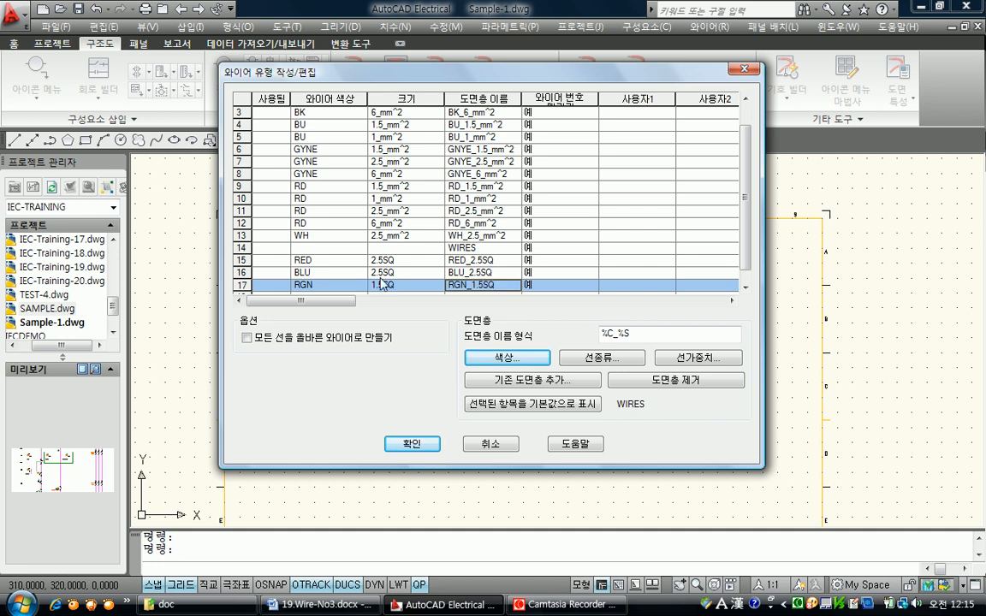
click(501, 358)
click(383, 305)
click(469, 382)
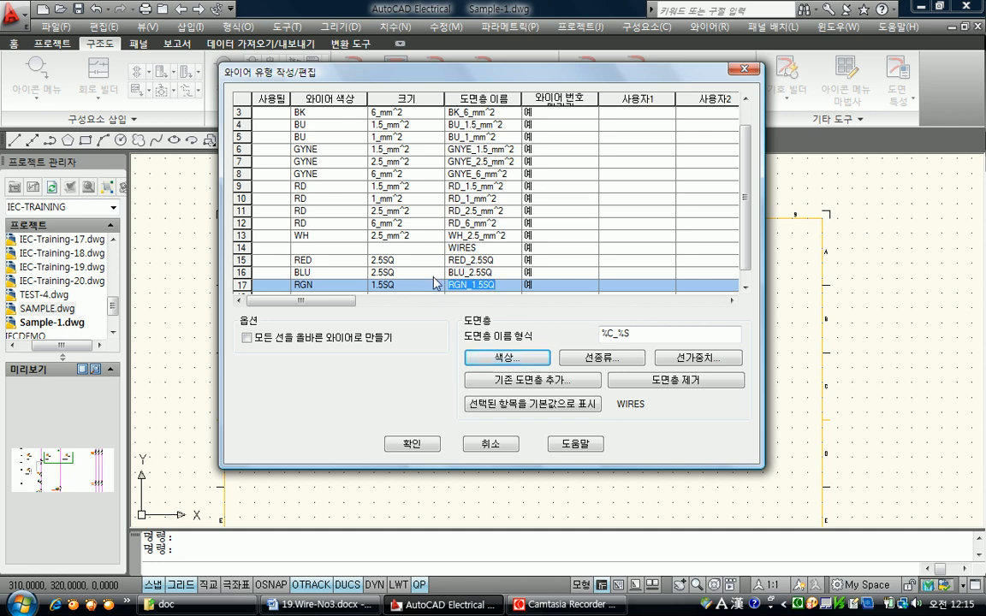
Make RED_2.5SQ the default wire type and accept the wire type table.
click(399, 259)
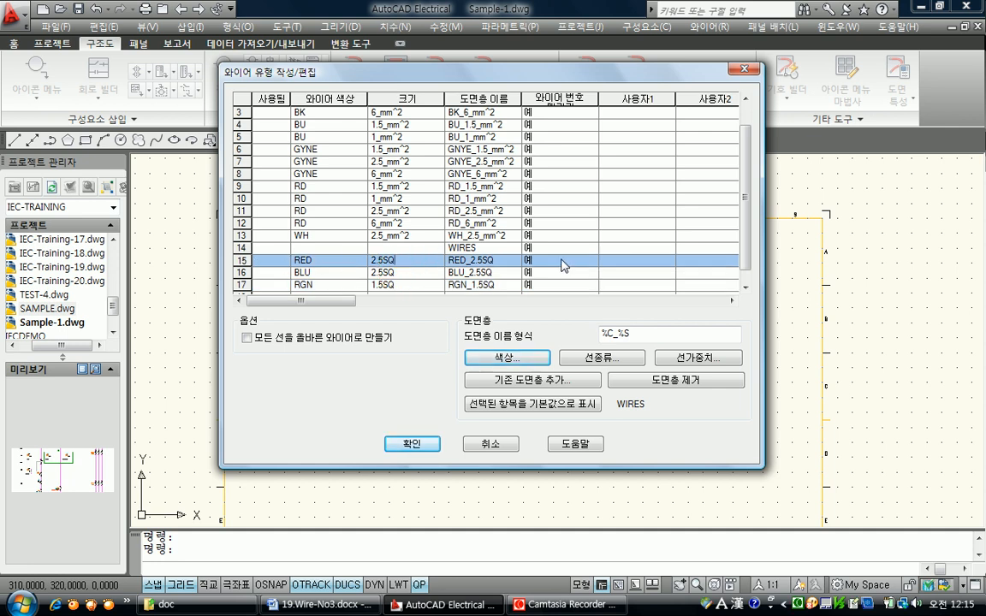
click(539, 411)
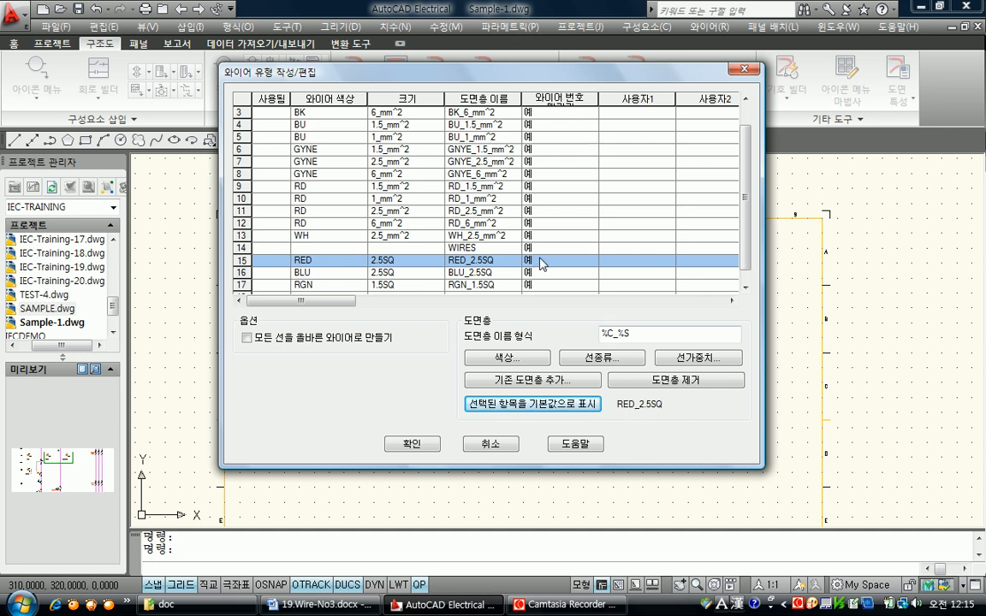
click(412, 443)
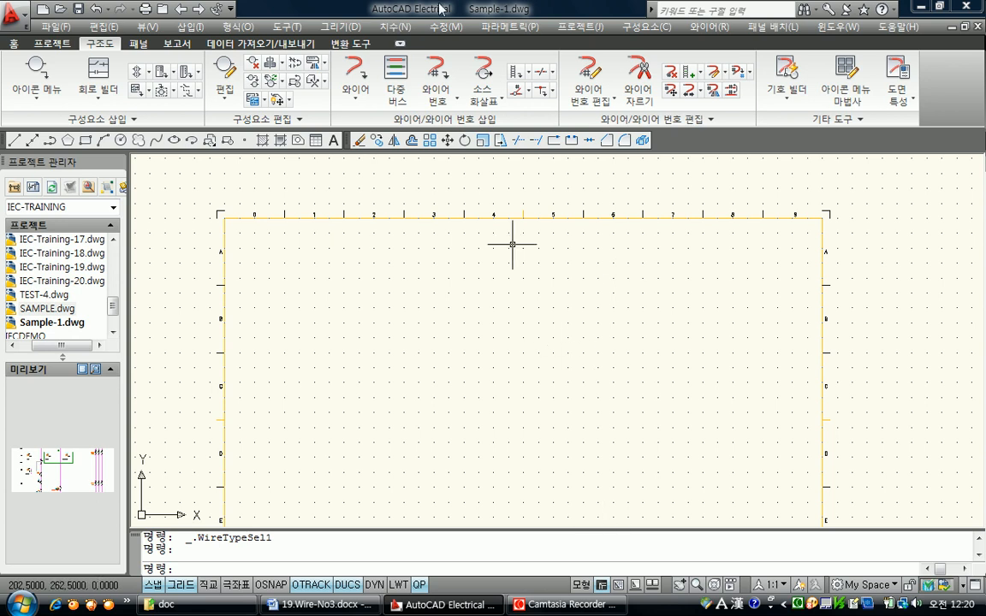
Start a three-wire horizontal multiple wire bus in empty space with spacing 10, and set its wire type to BLU_2.5SQ.
click(509, 218)
click(407, 97)
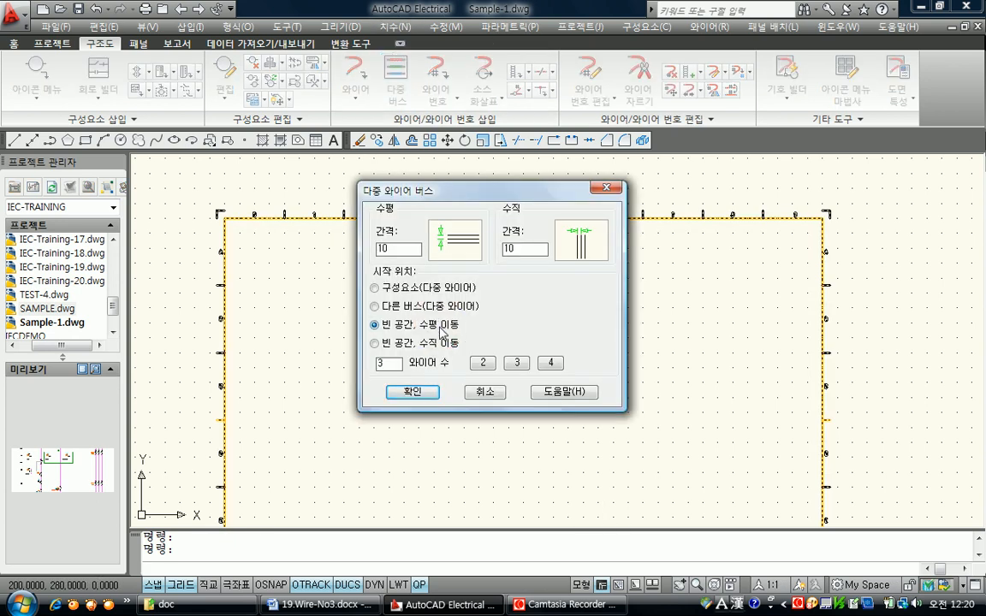
click(430, 394)
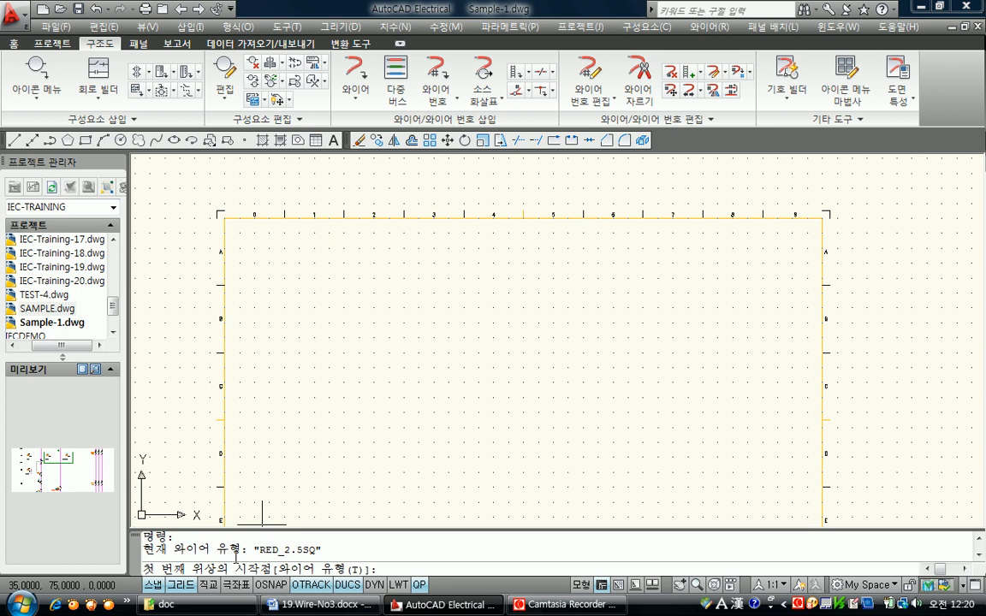
key(Return)
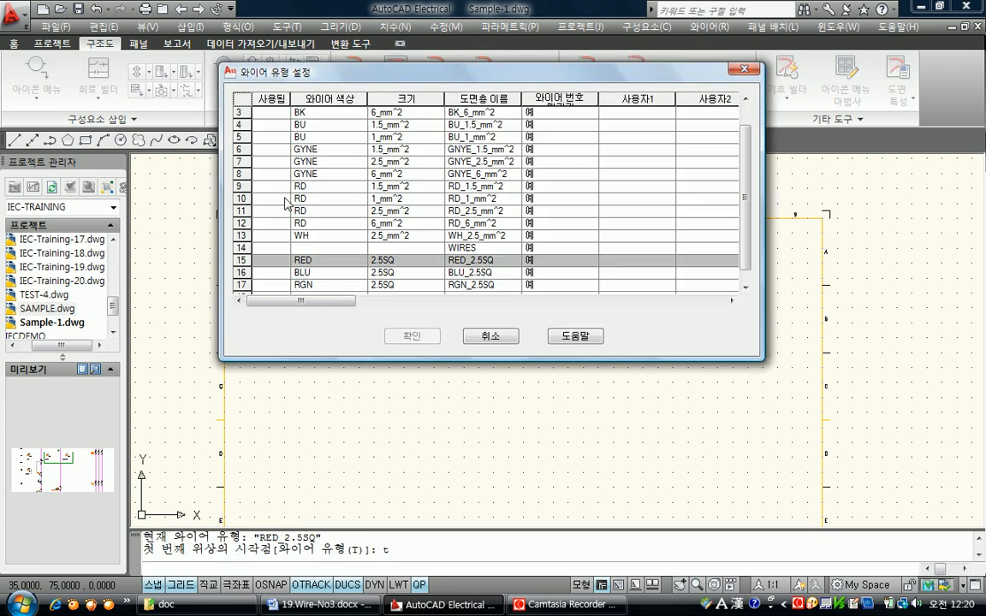
click(318, 272)
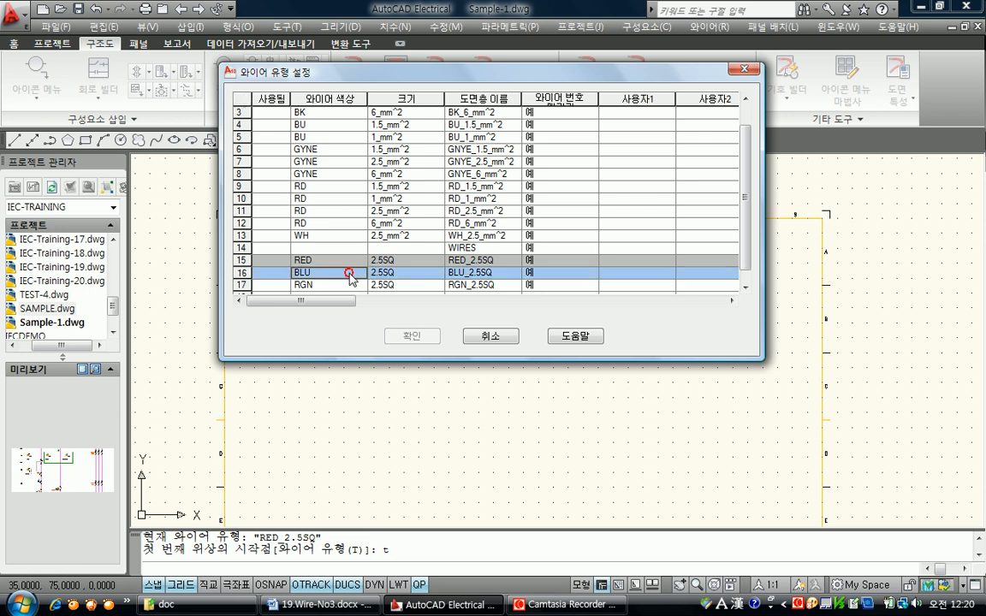
click(412, 336)
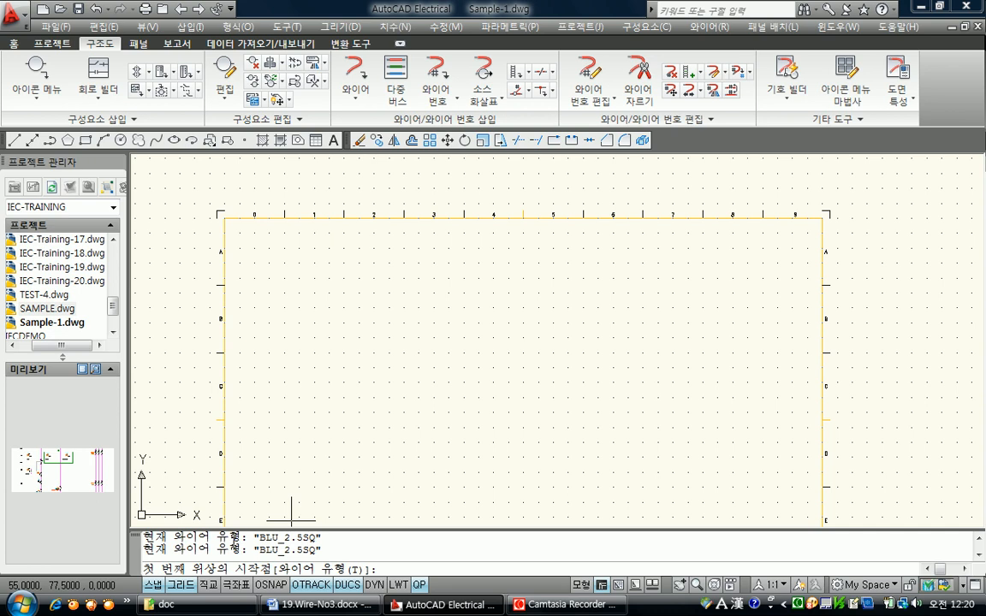
Change the bus wire type to RED_2.5SQ and draw the three-wire horizontal bus across row A, from column 0 to column 9.
text(t)
key(Return)
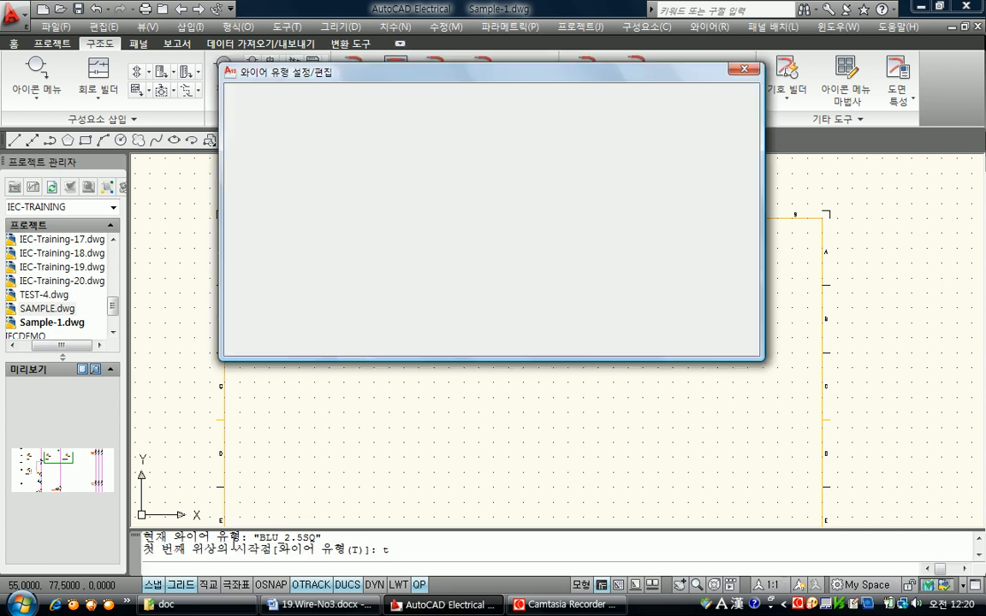
click(304, 260)
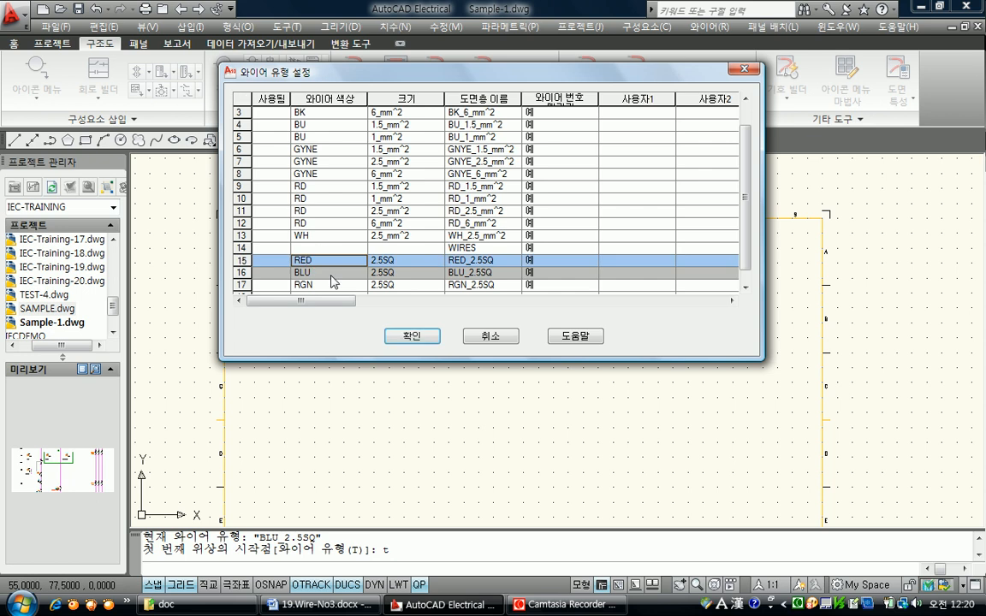
click(389, 332)
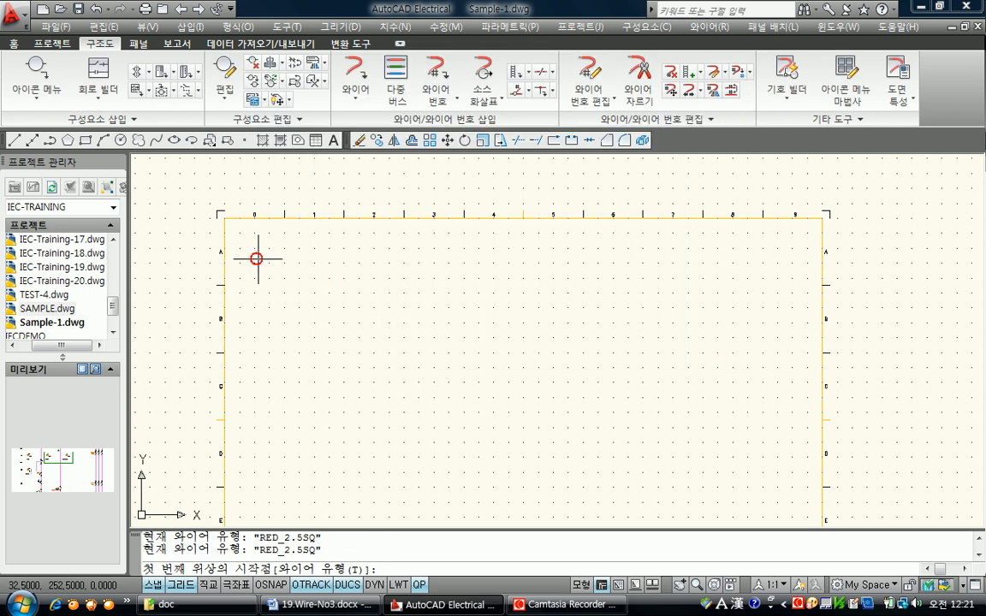
click(257, 289)
click(787, 269)
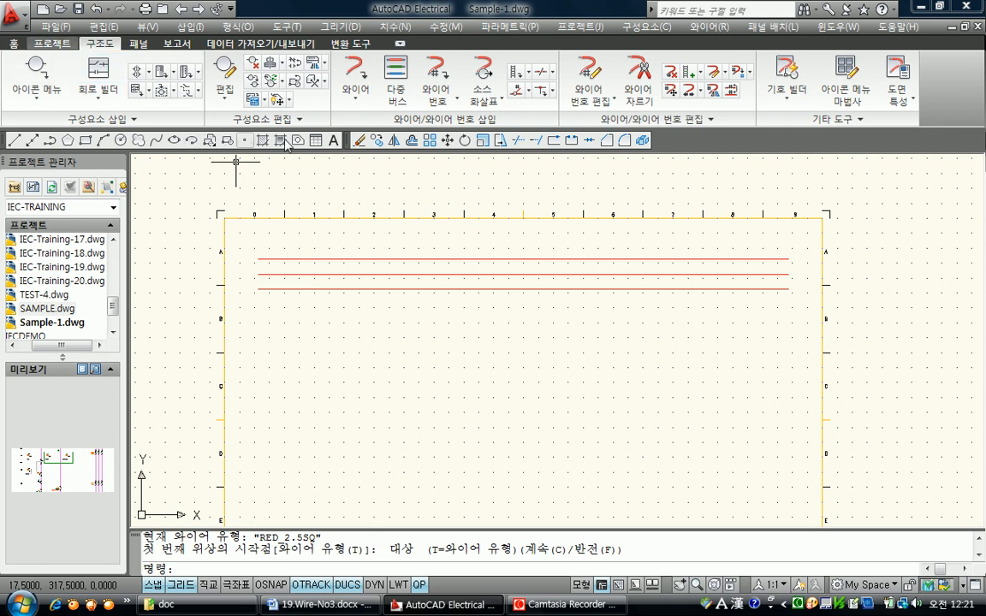
Move the middle wire of the horizontal bus to layer BLU_2.5SQ.
click(463, 279)
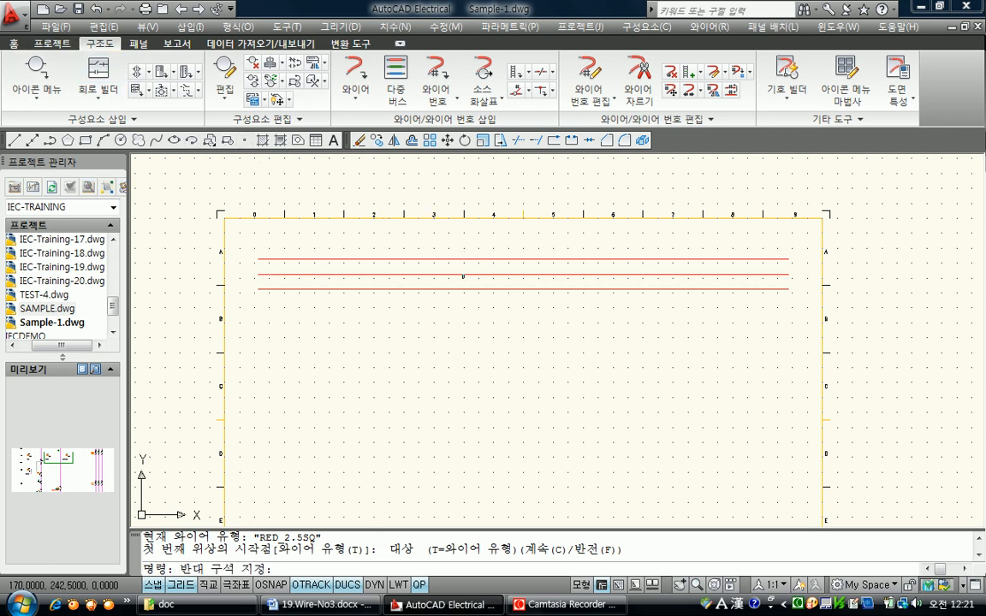
click(465, 272)
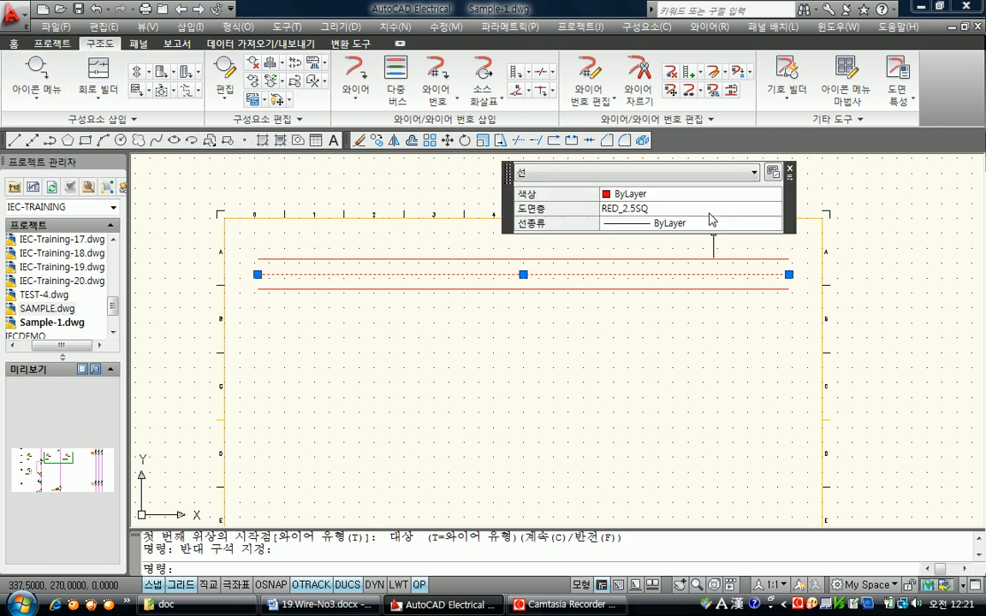
click(710, 212)
click(777, 209)
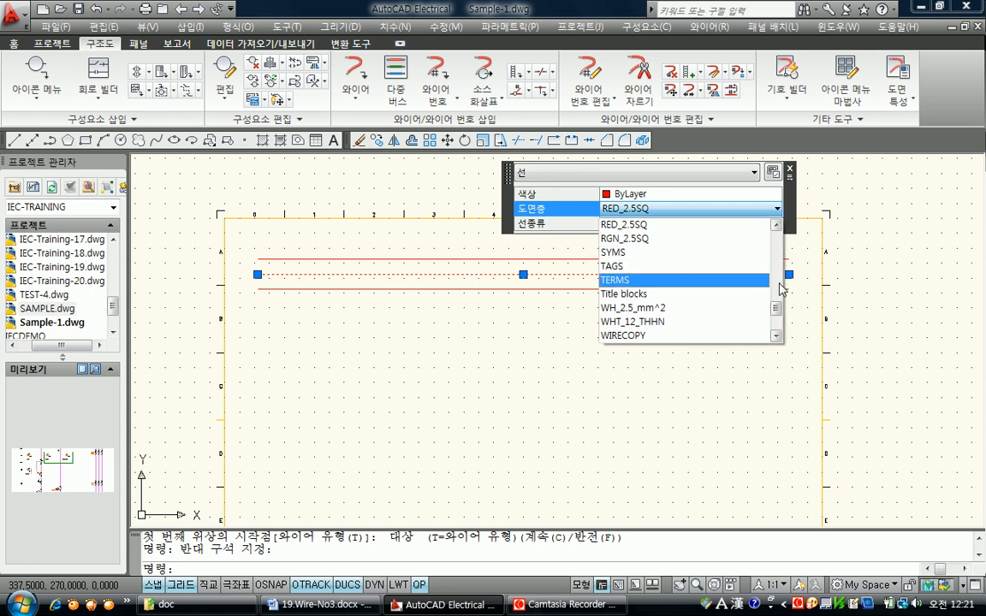
drag(778, 312, 778, 231)
click(669, 280)
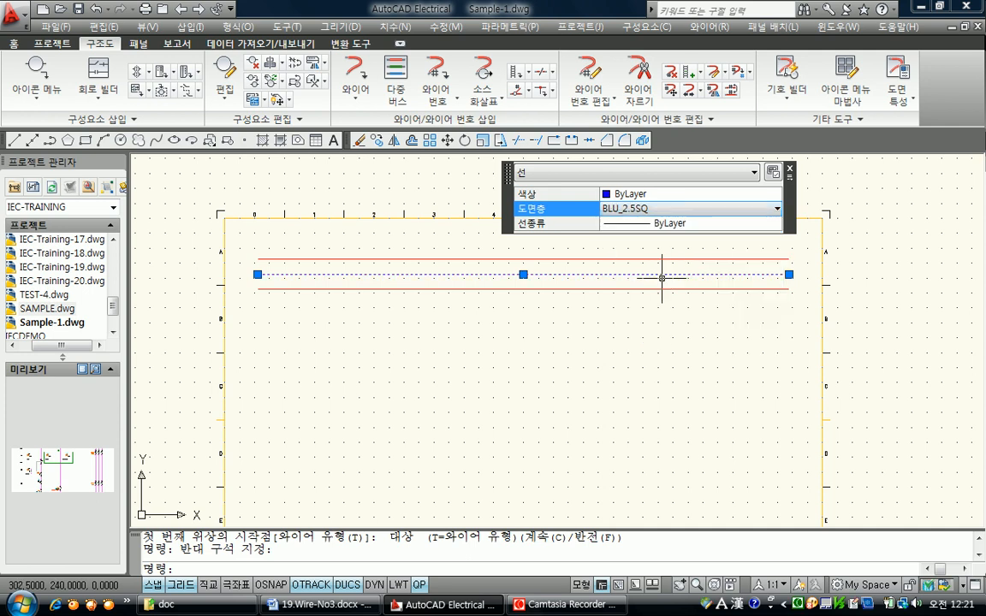
key(Escape)
Move the lowest wire of the horizontal bus to layer RGN_2.5SQ.
click(710, 289)
click(960, 228)
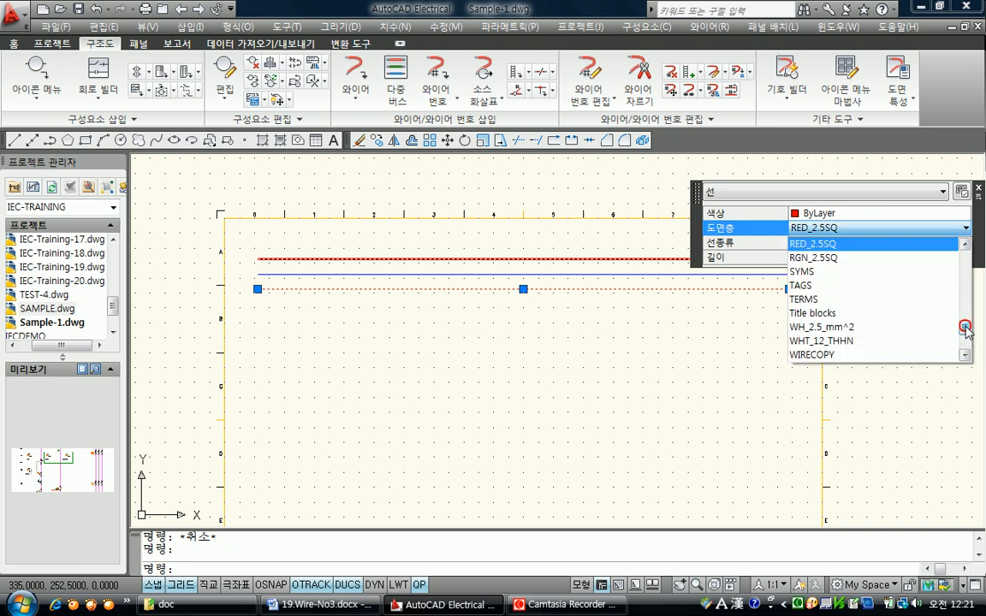
scroll(929, 310, up, 1)
click(843, 274)
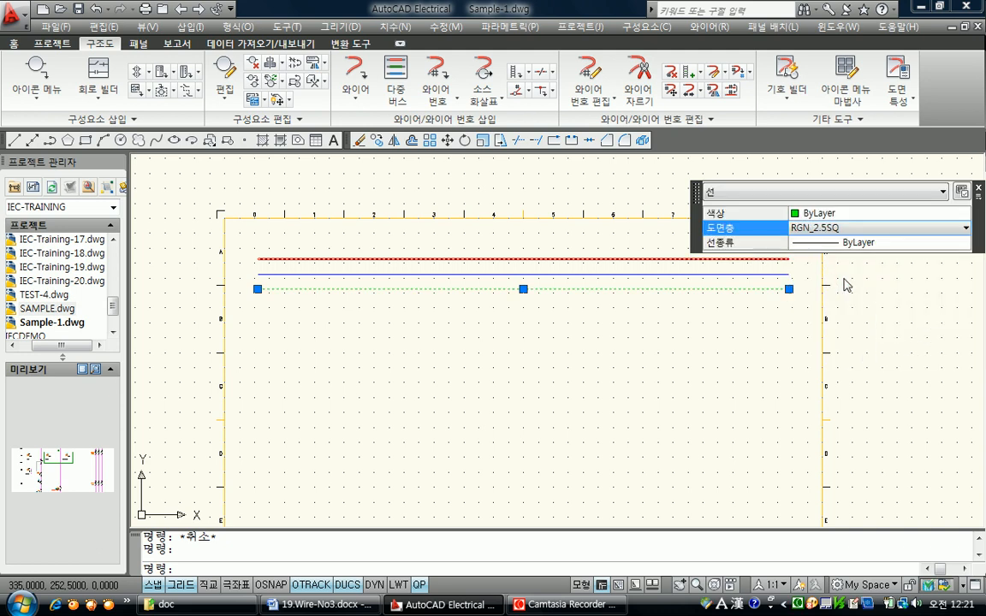
key(Escape)
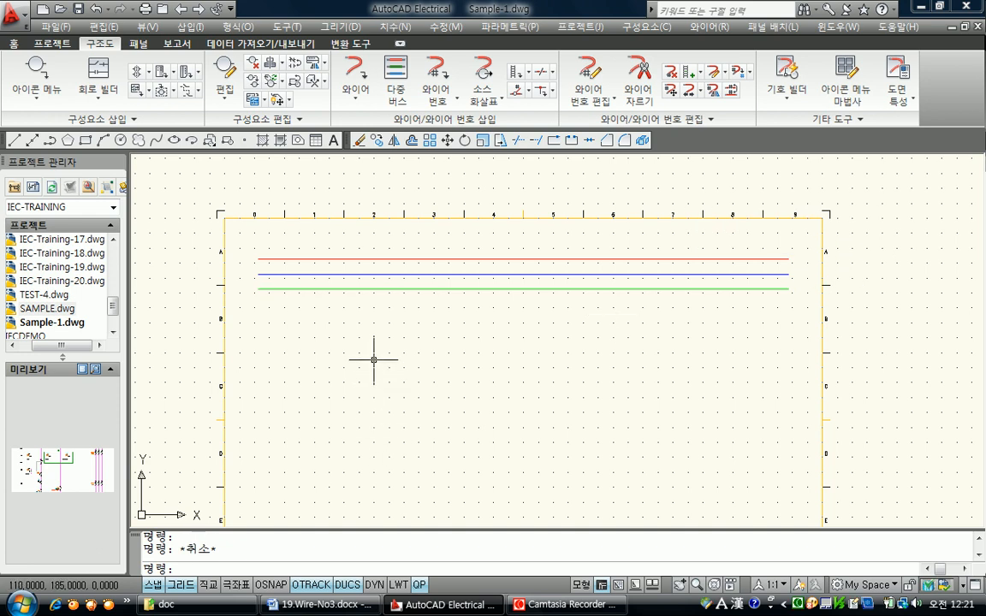
Insert a three-wire bus starting from another bus, running from the horizontal bus at column 1 down to row E.
middle_drag(377, 363, 349, 341)
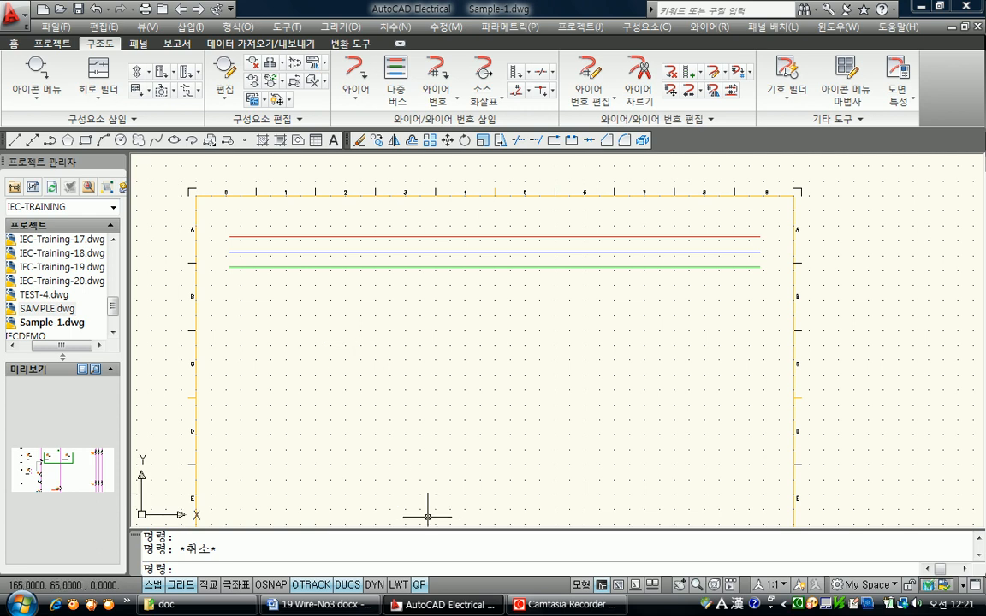
middle_drag(397, 326, 378, 306)
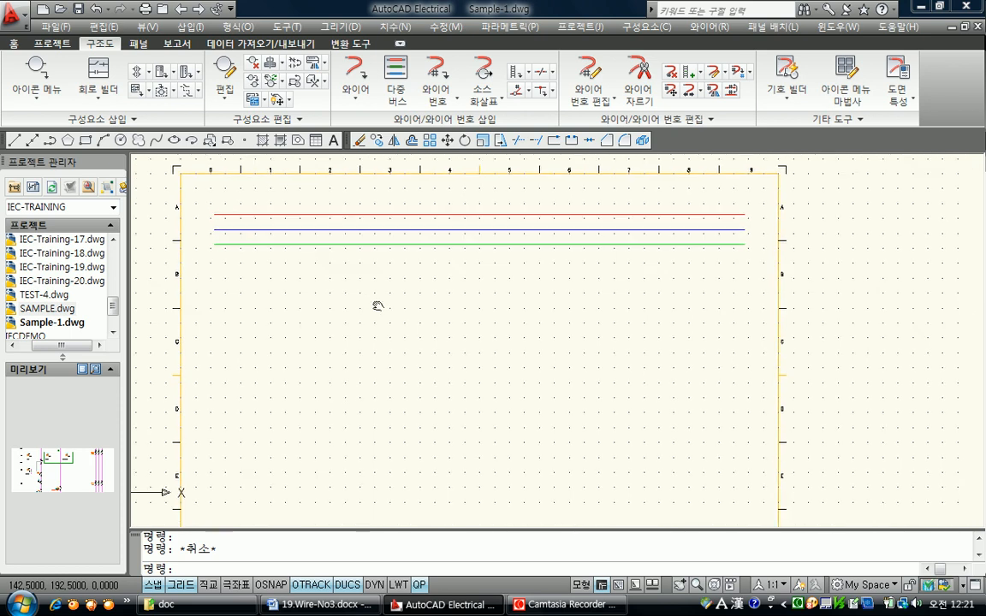
click(378, 75)
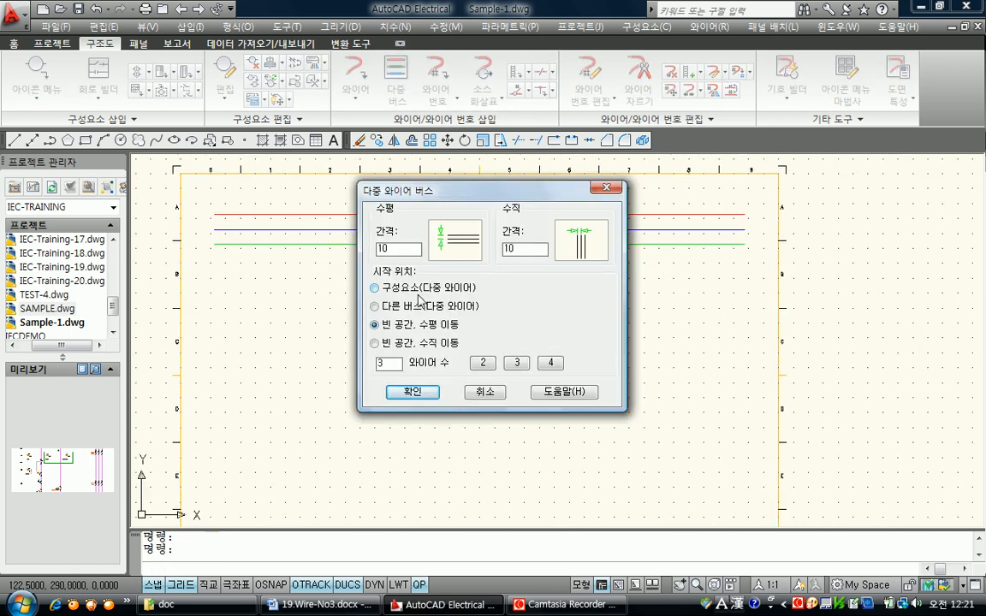
click(379, 306)
click(412, 392)
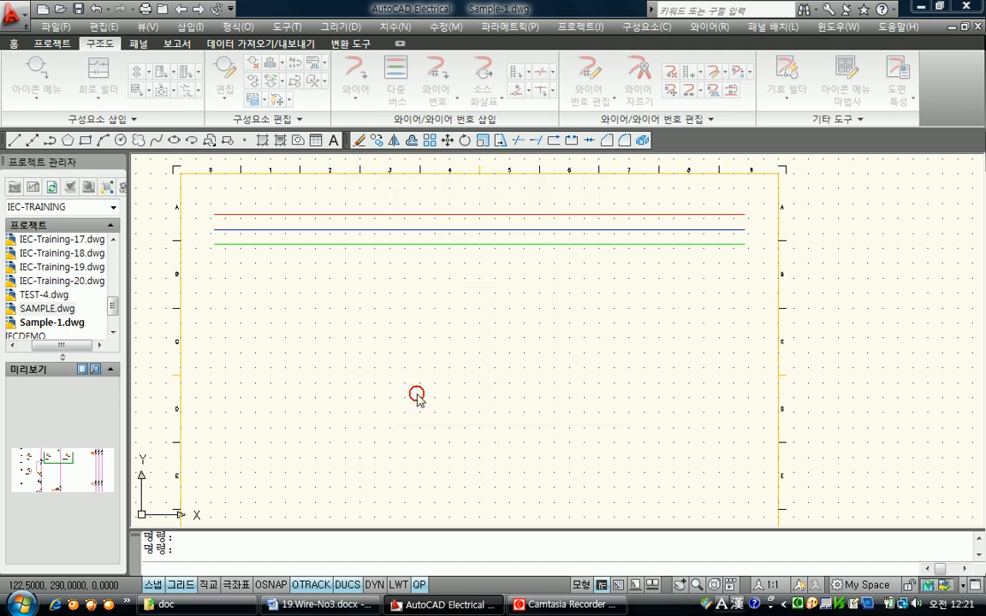
click(278, 214)
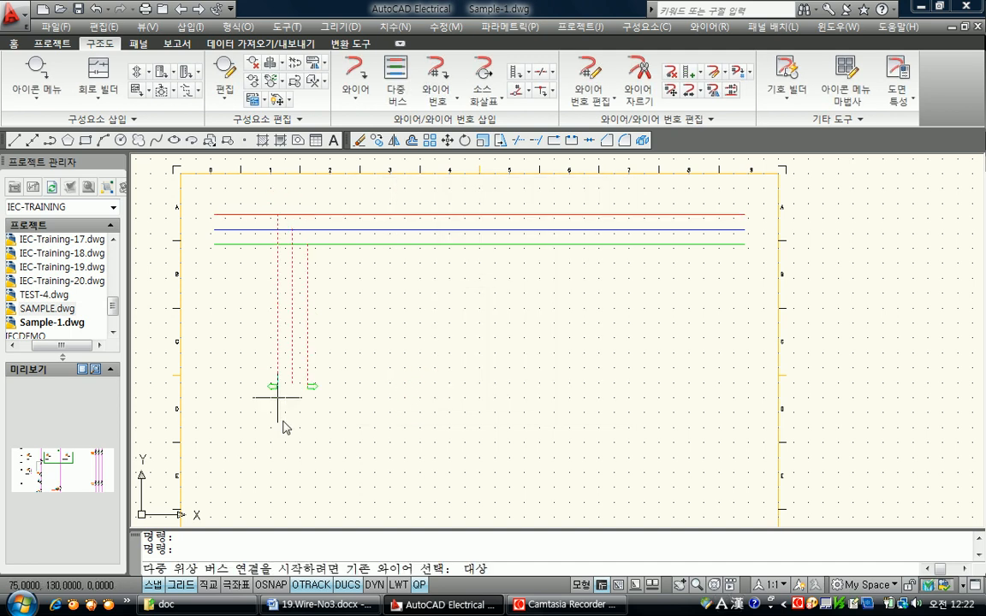
scroll(295, 473, down, 2)
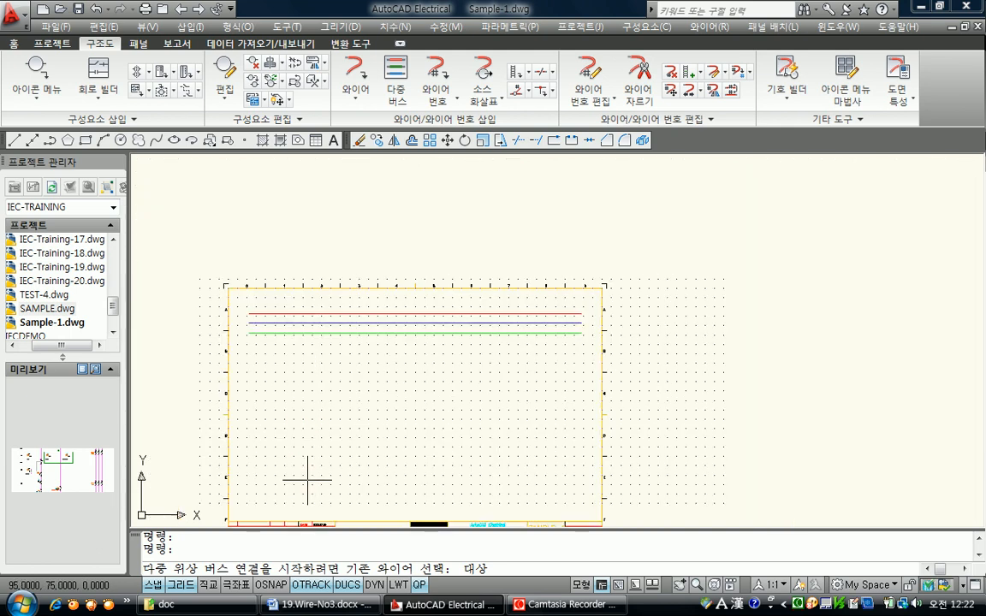
click(297, 469)
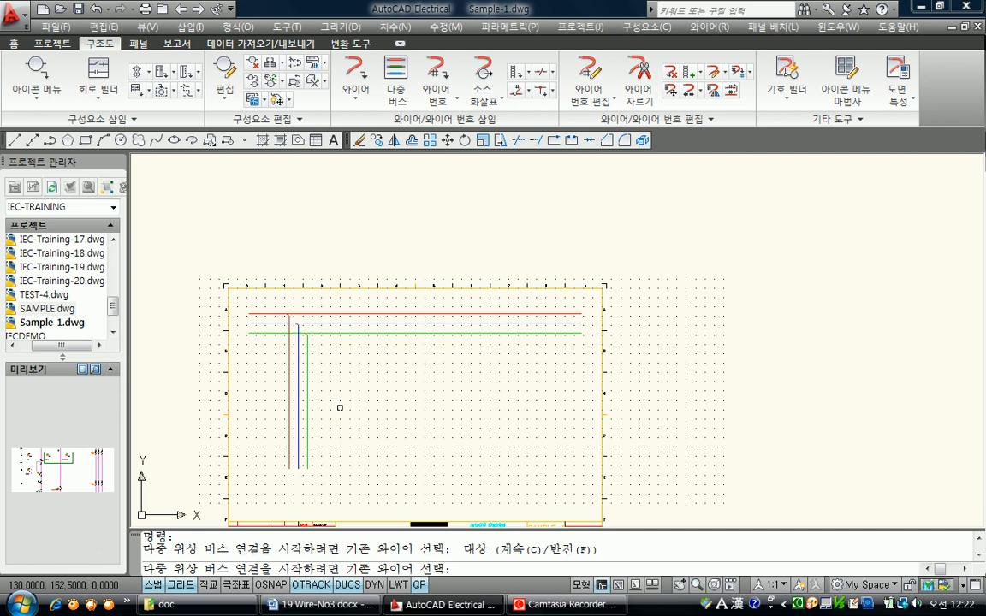
Add a second three-wire branch from the horizontal bus at column 7 down to row E, and end the bus command.
scroll(340, 392, up, 2)
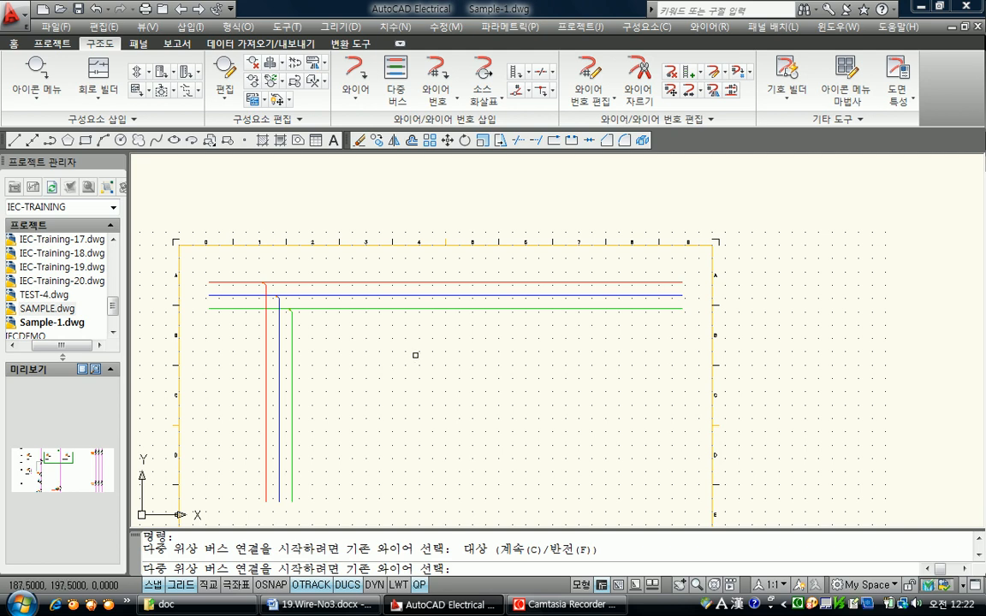
scroll(419, 354, up, 1)
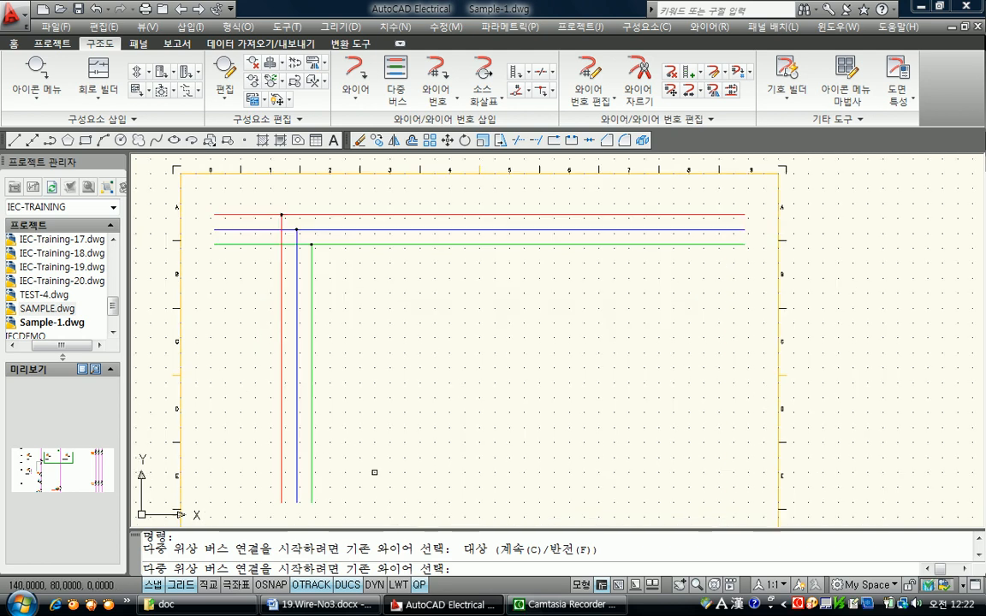
click(618, 214)
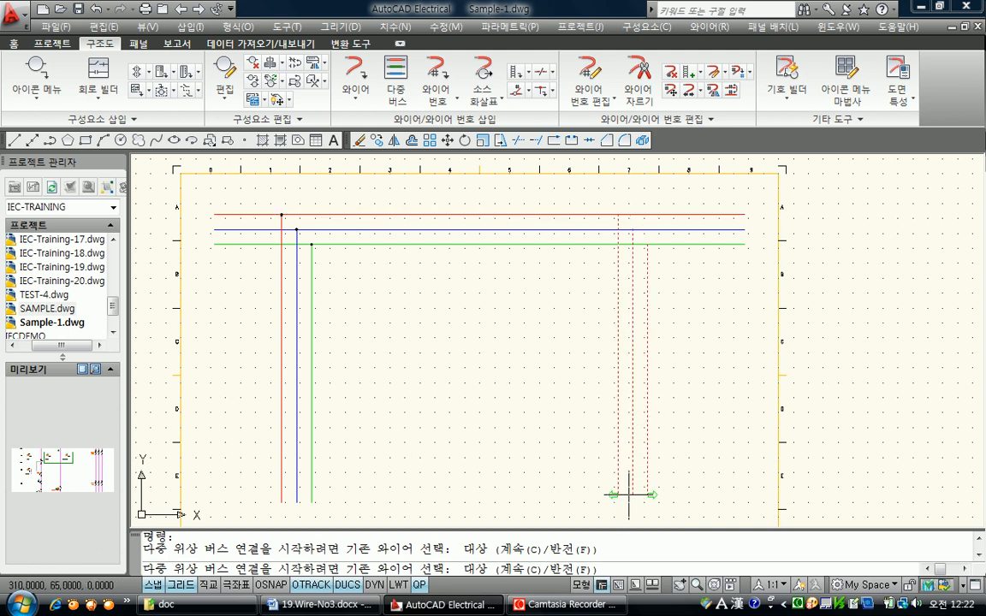
click(628, 500)
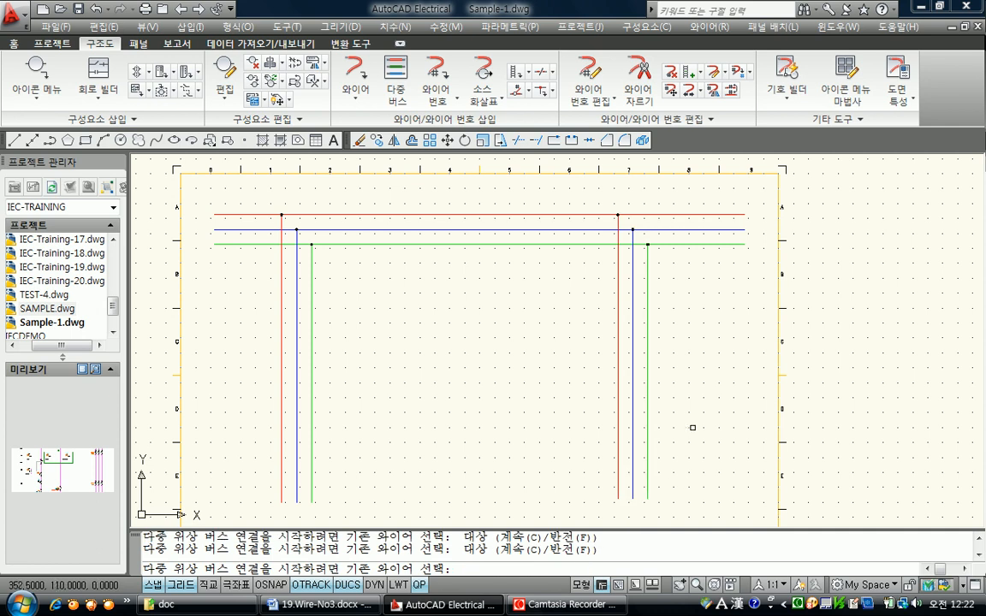
key(Escape)
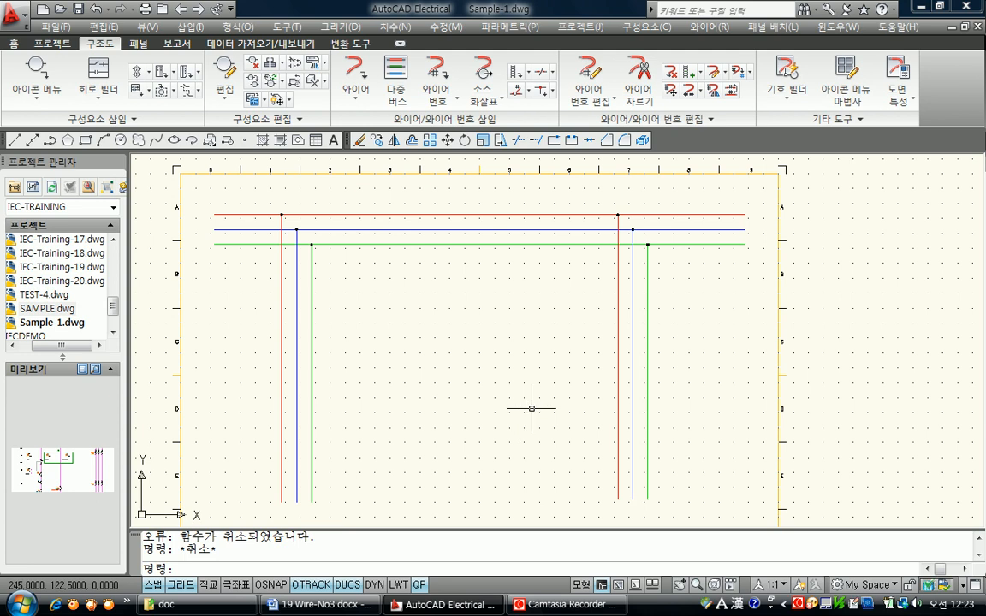
Insert a 3-pole circuit breaker on the horizontal bus near column 4, building its poles downward from the red wire and accepting the default tag.
click(41, 76)
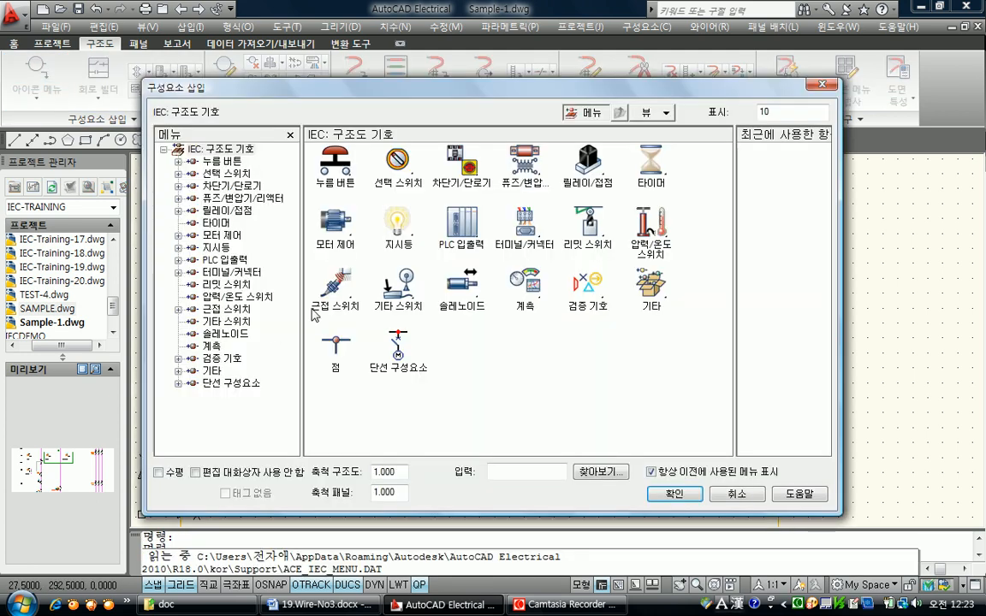
click(232, 186)
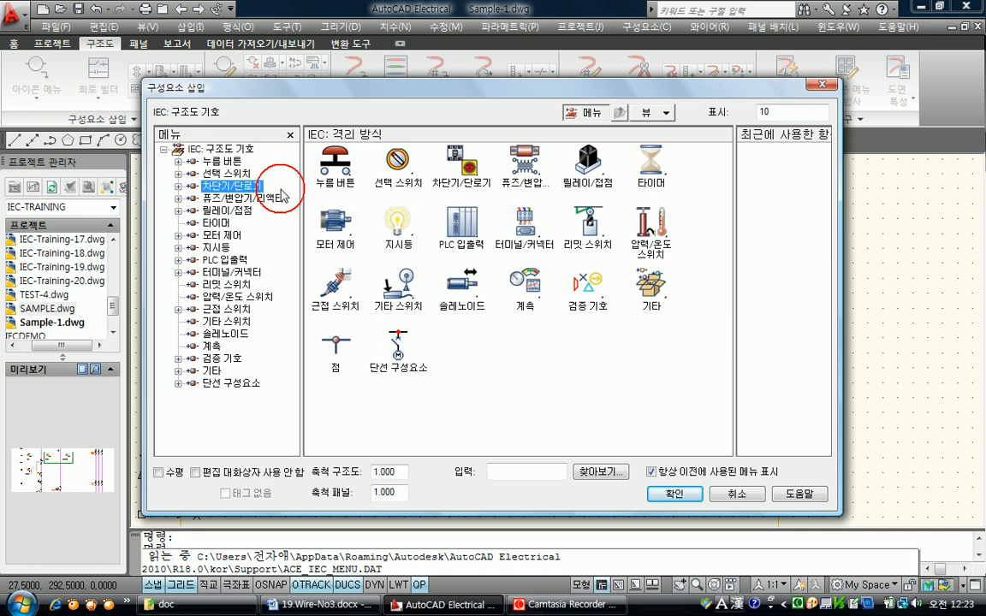
click(467, 199)
click(470, 205)
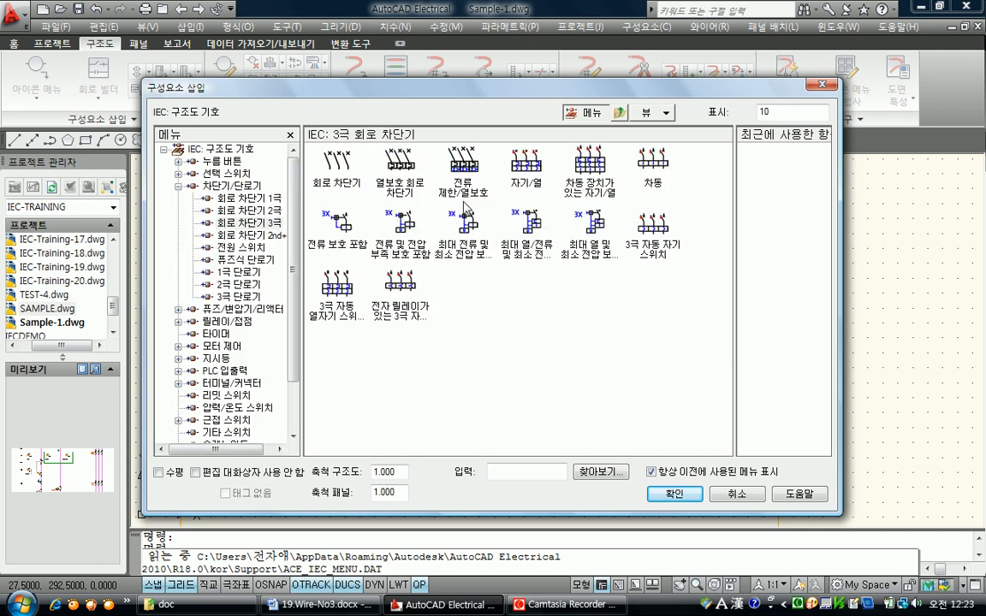
click(331, 181)
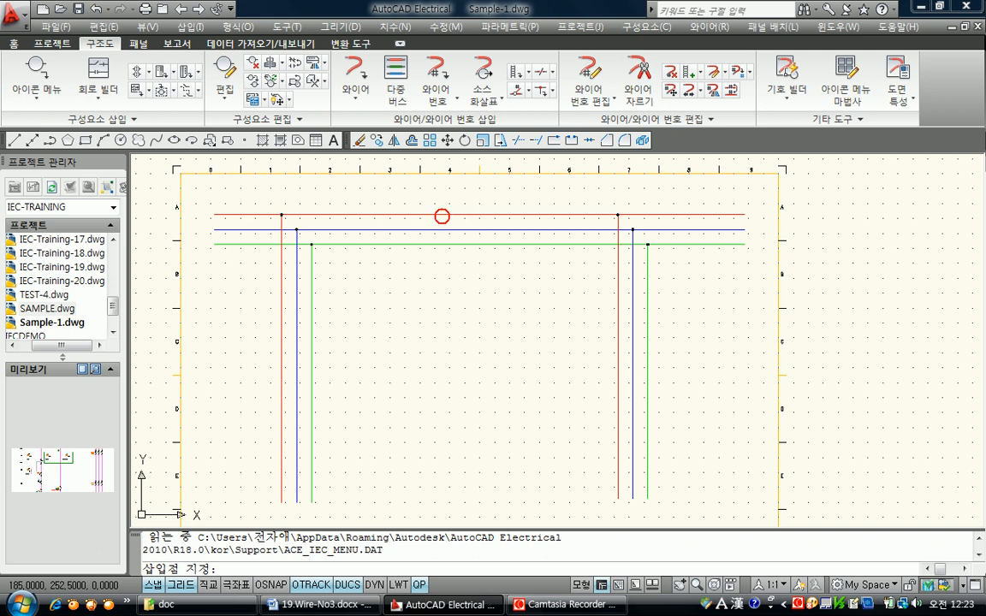
click(442, 216)
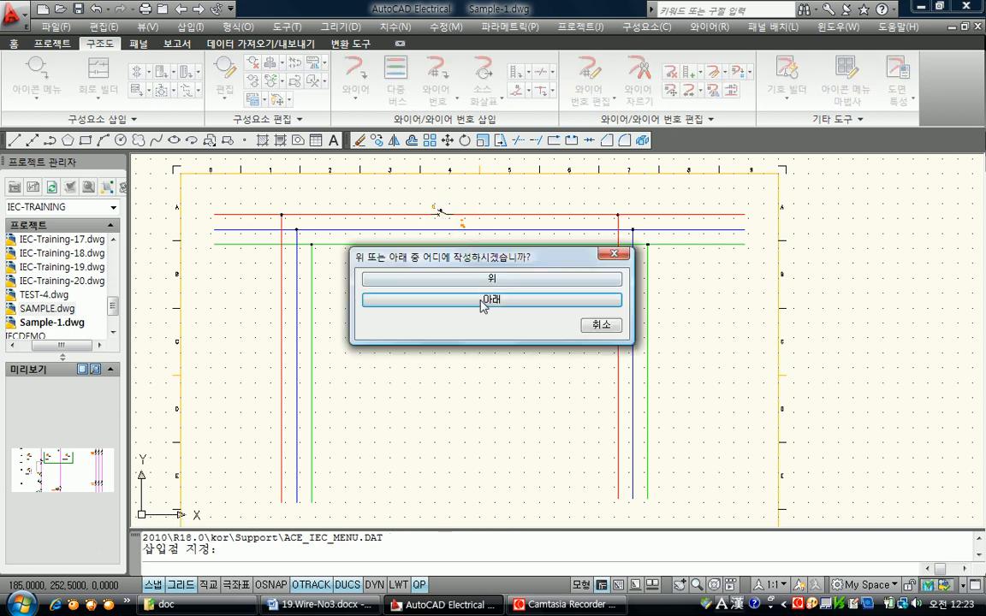
click(483, 298)
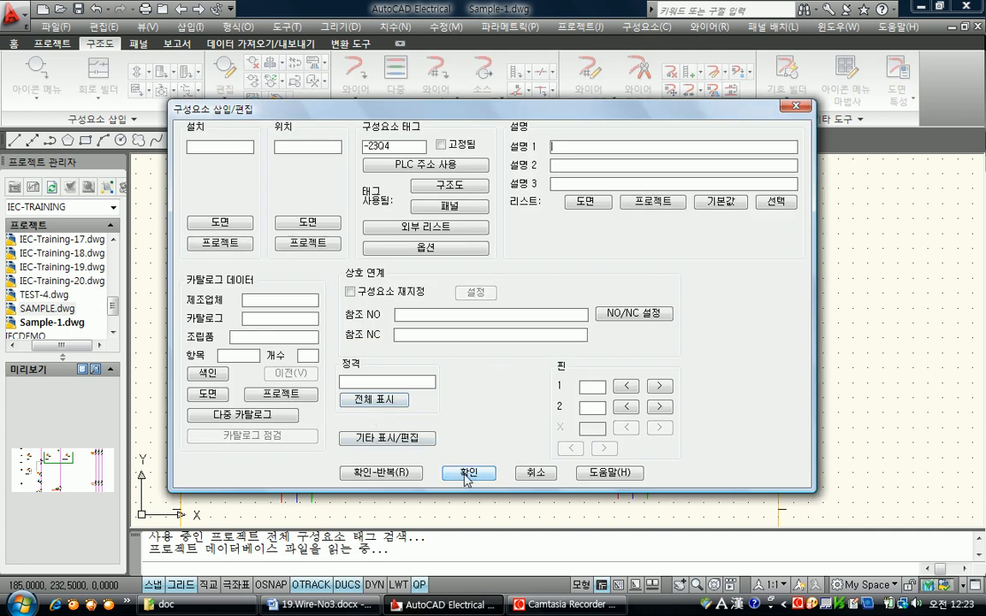
click(467, 473)
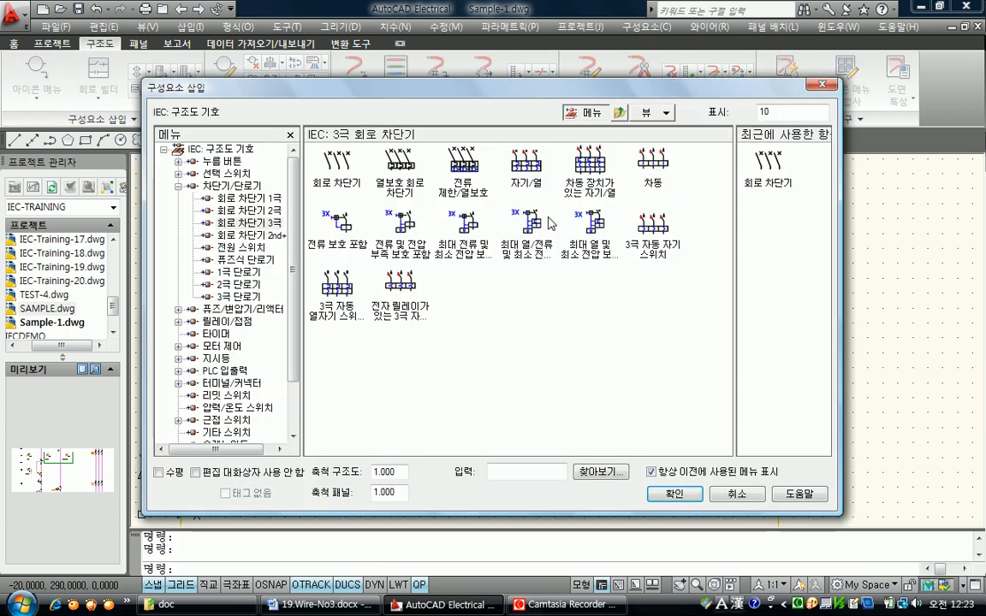
Insert the same 3-pole circuit breaker on the column 1 vertical branch, building its poles to the right from the red wire.
click(777, 173)
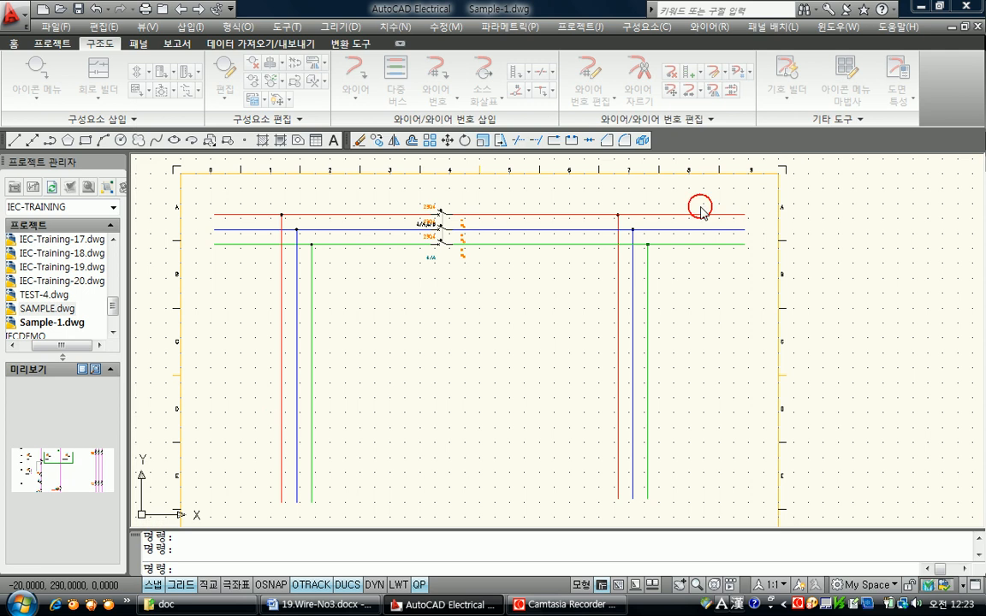
click(278, 384)
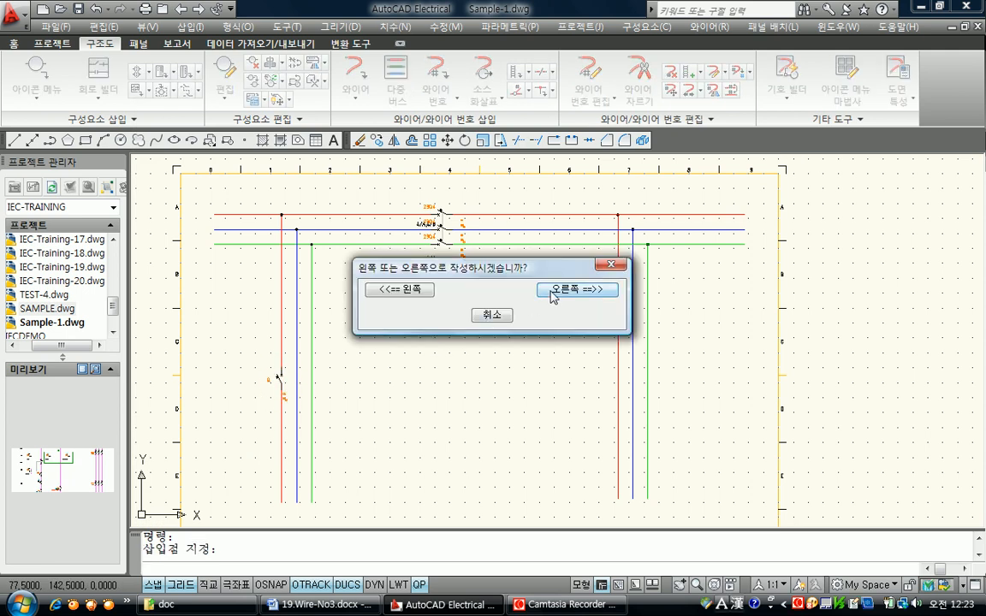
click(505, 265)
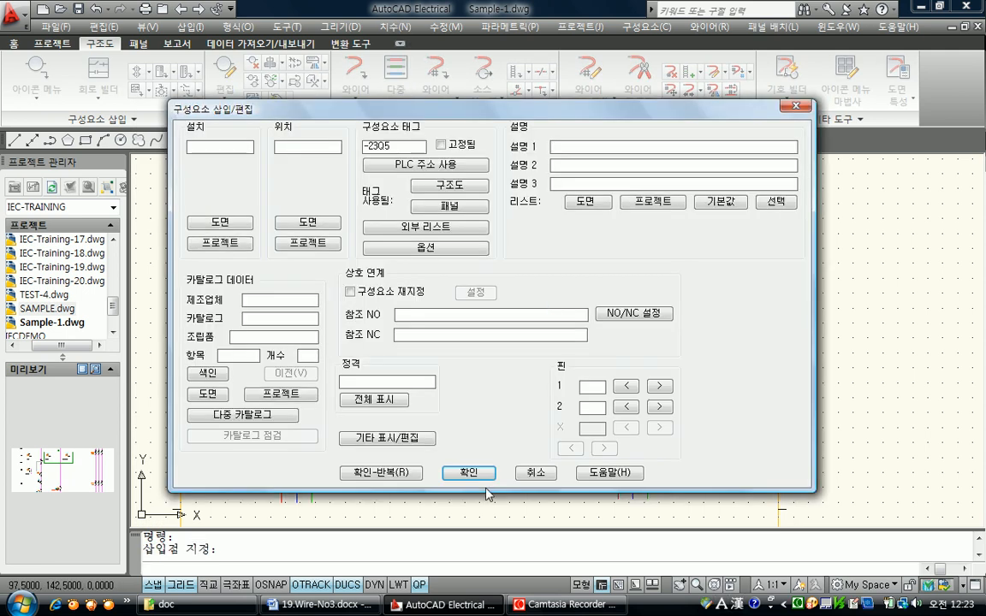
key(Return)
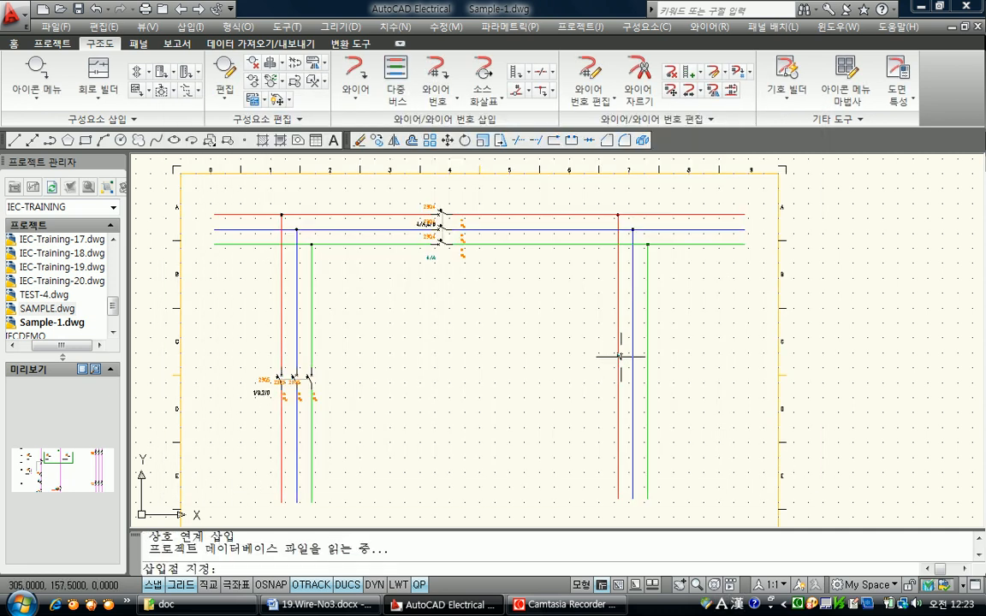
Insert the 3-pole circuit breaker on the column 7 vertical branch from the red wire, building its poles to the right and accepting the default tag.
click(615, 363)
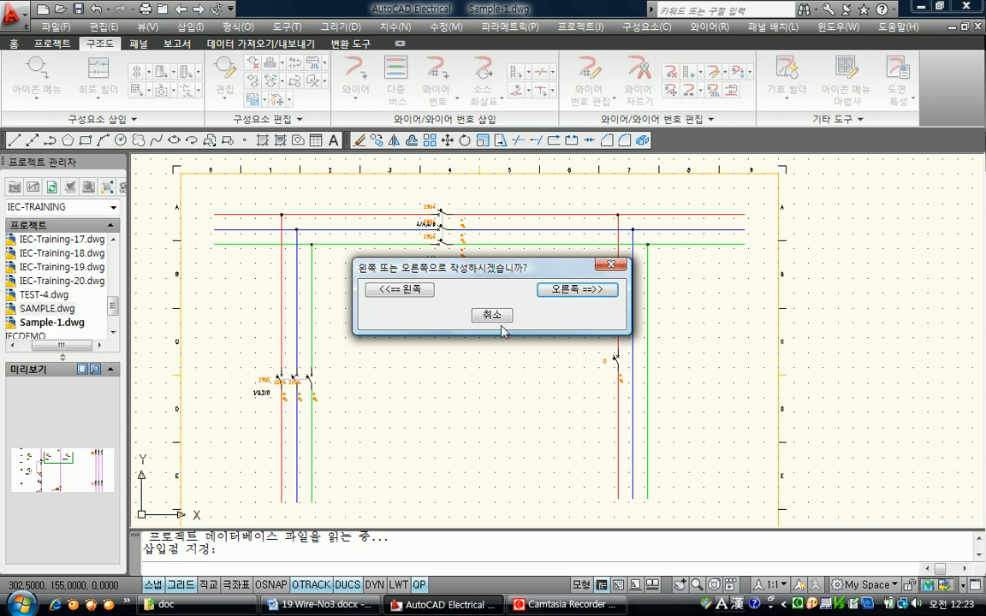
click(554, 294)
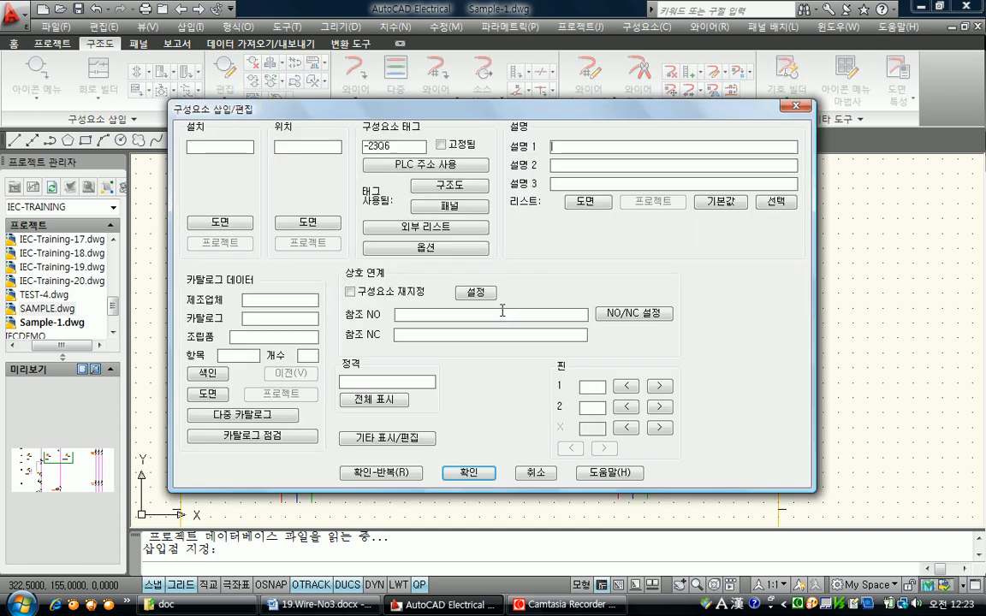
click(463, 474)
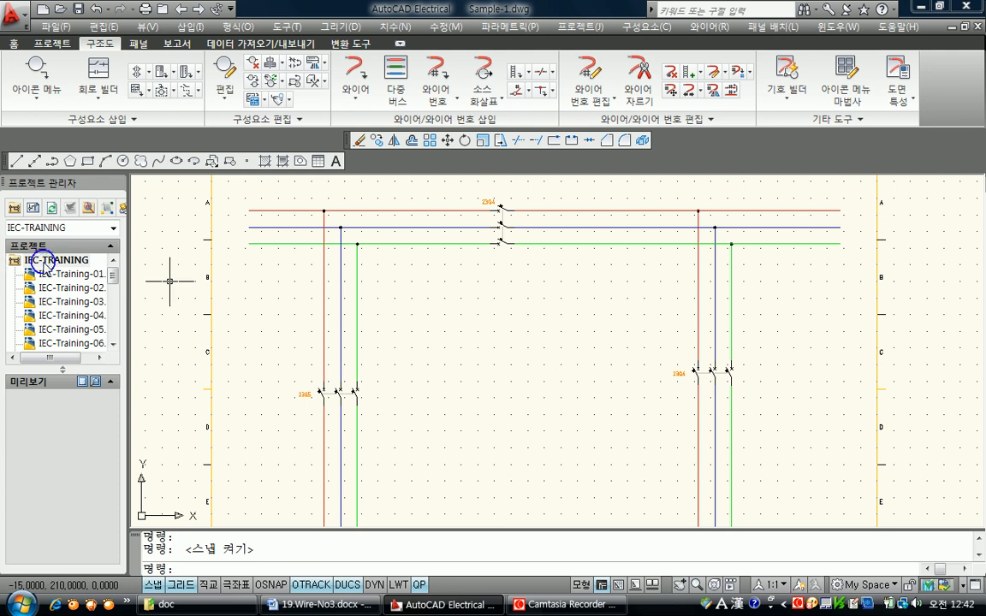
Enable wire-layer-based wire numbering in the IEC-TRAINING project properties and open its layer format setup.
right_click(48, 260)
click(85, 525)
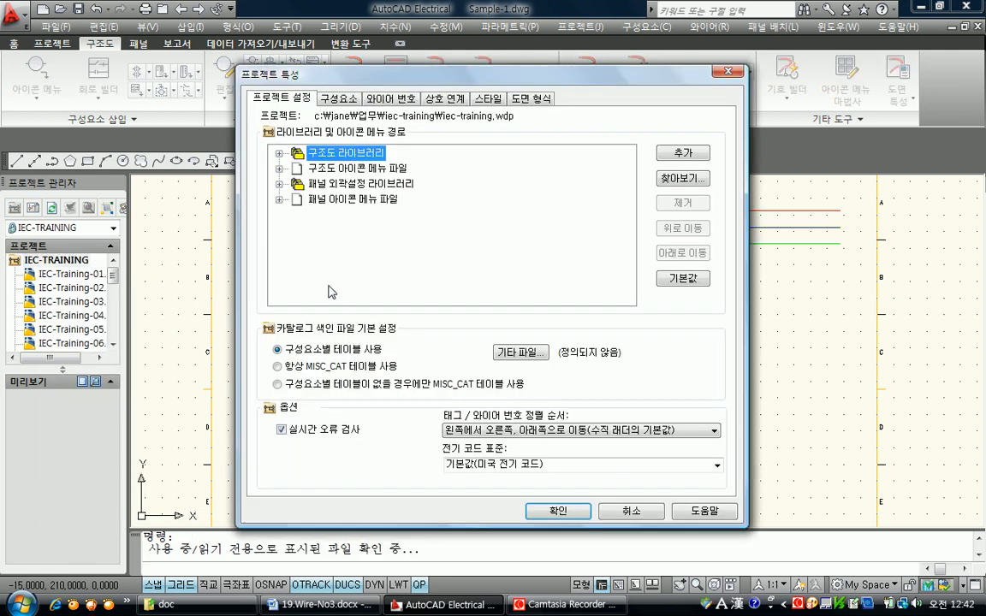
click(390, 100)
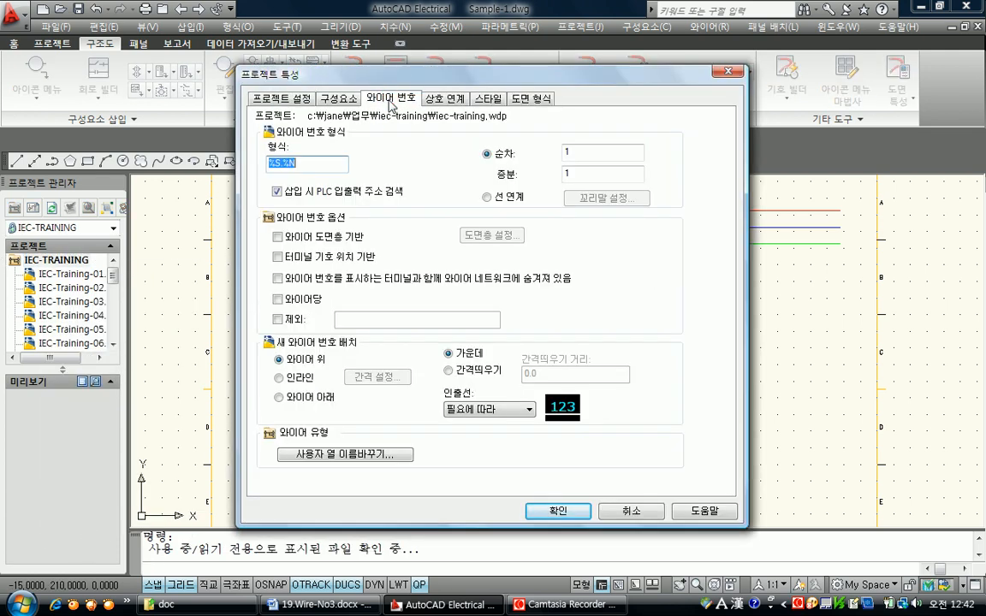
click(278, 237)
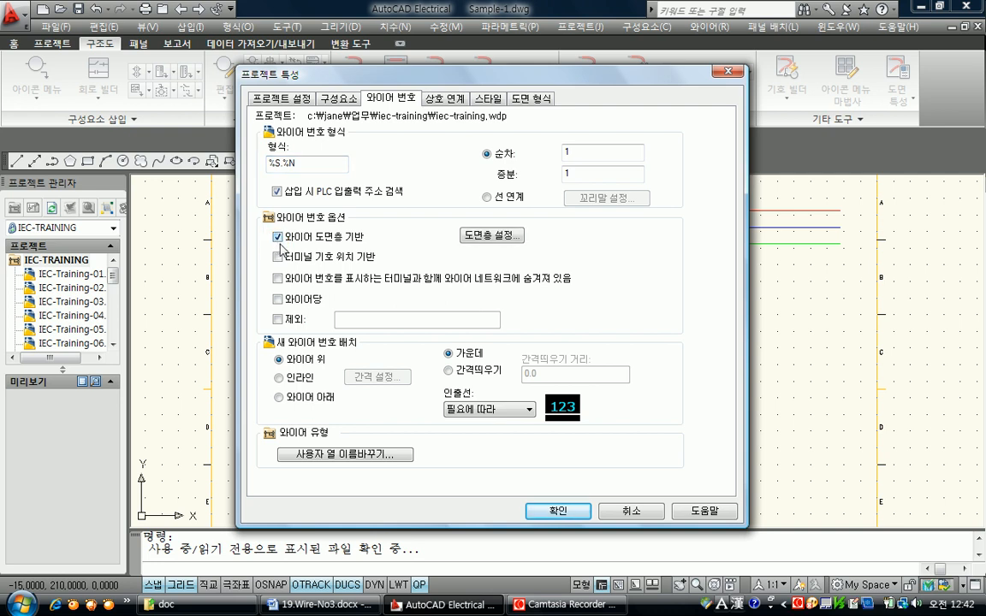
click(480, 235)
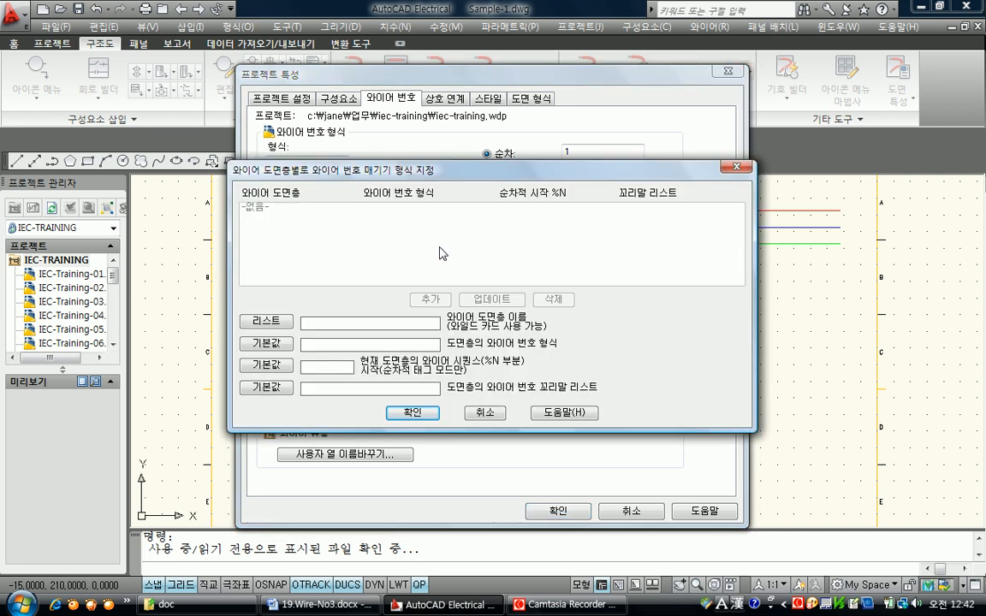
Add a wire number format for layer RED_2.5SQ using R%N with a starting sequence of 1.
click(395, 327)
text(RED_2.5SQ)
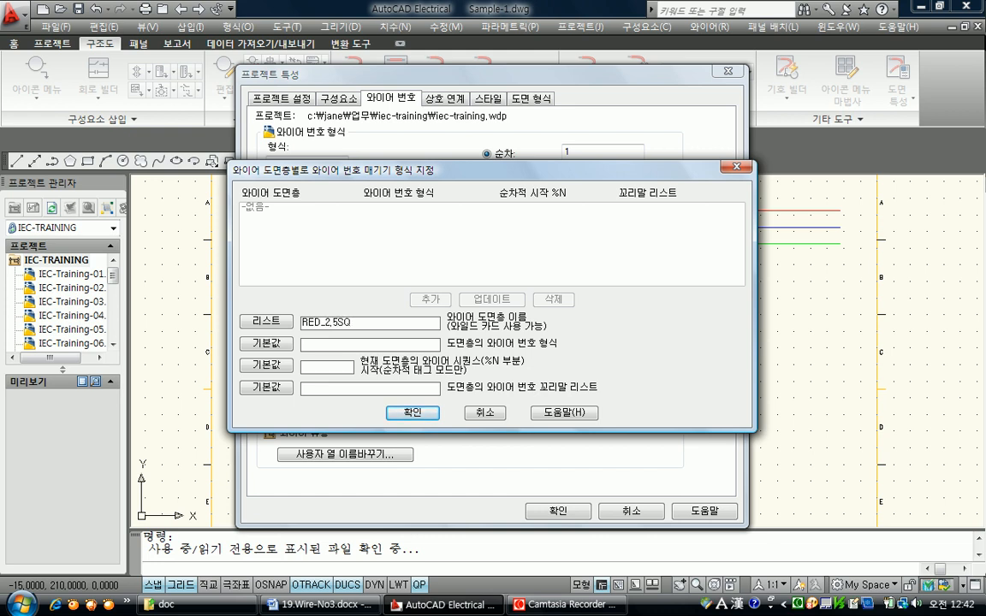
key(Tab)
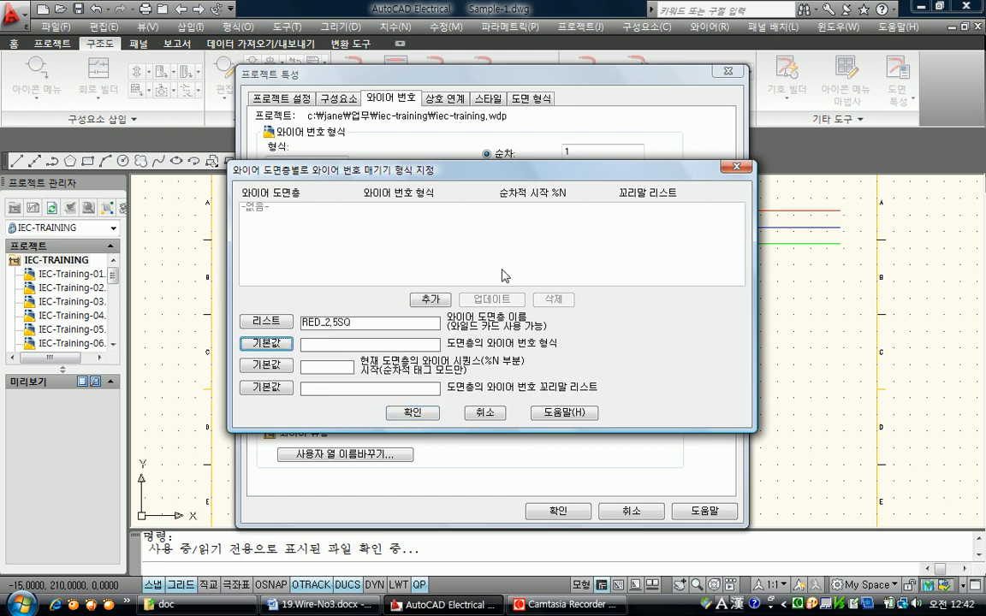
click(310, 346)
text(R)
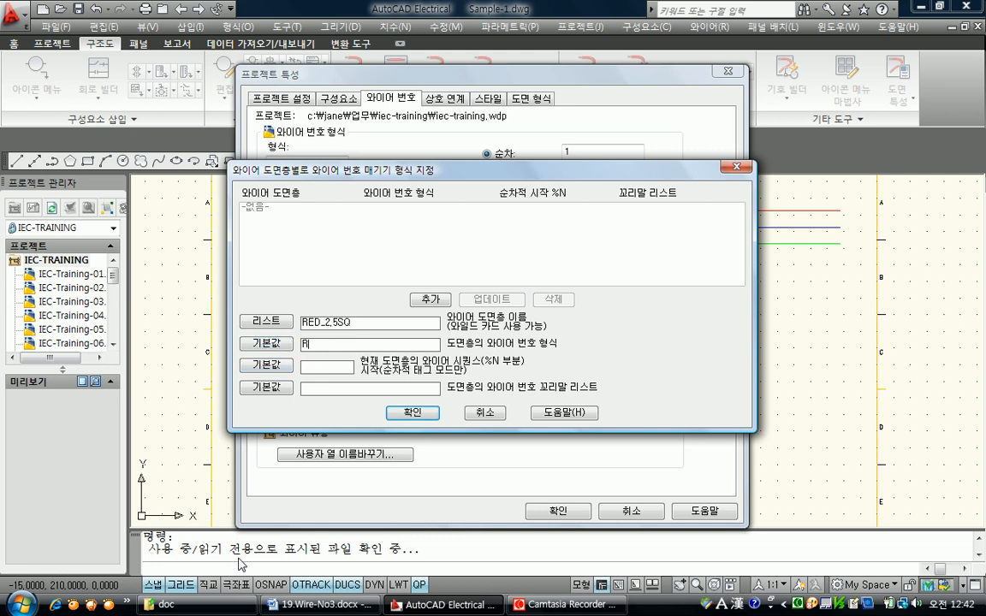
text(%N)
click(345, 369)
text(1)
click(430, 300)
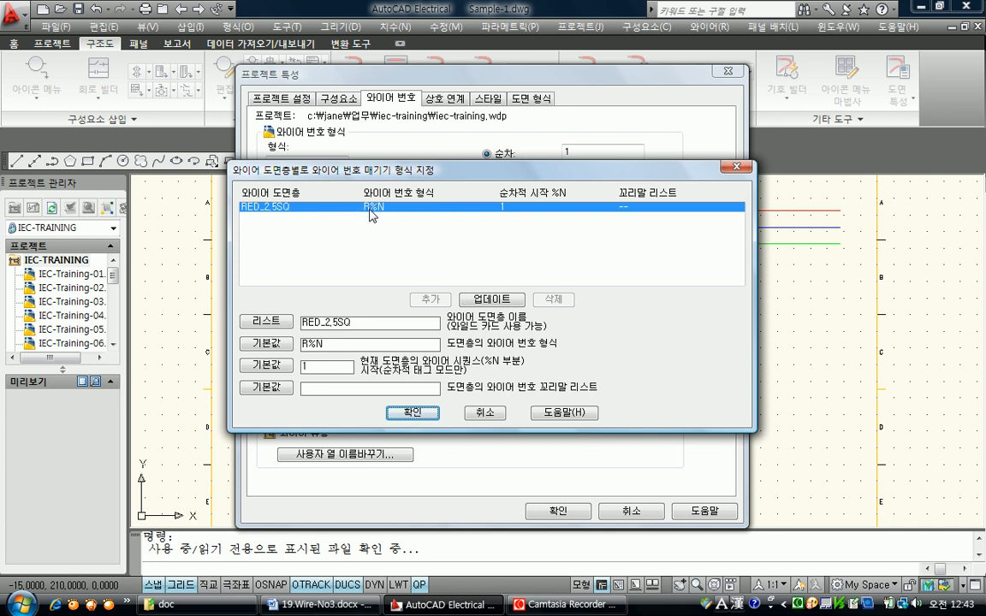
Add a wire number format for layer BLU_2.5SQ using S%N, keeping the starting sequence at 1.
drag(321, 322, 295, 325)
text(BLU)
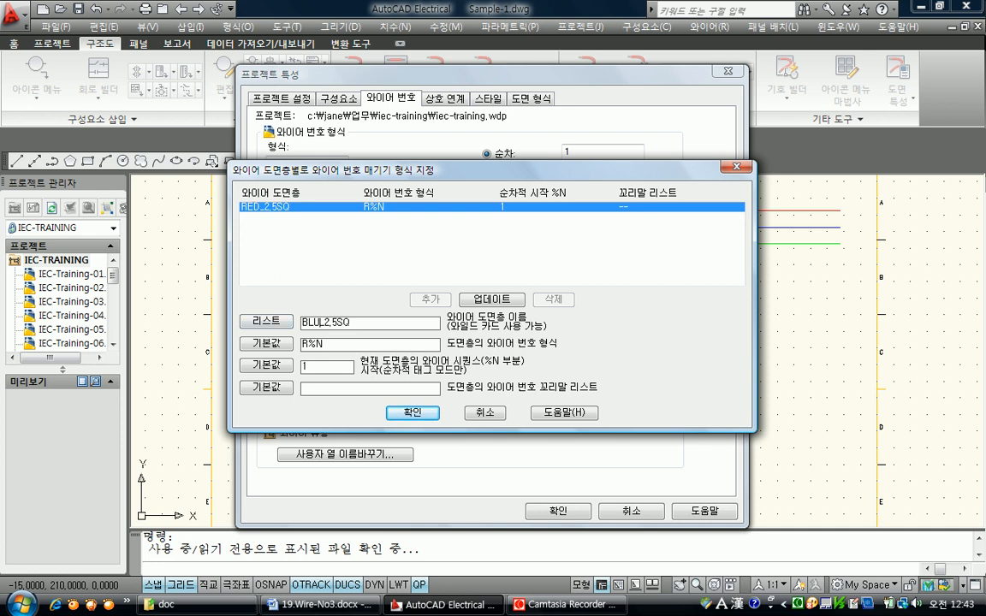
drag(309, 344, 295, 354)
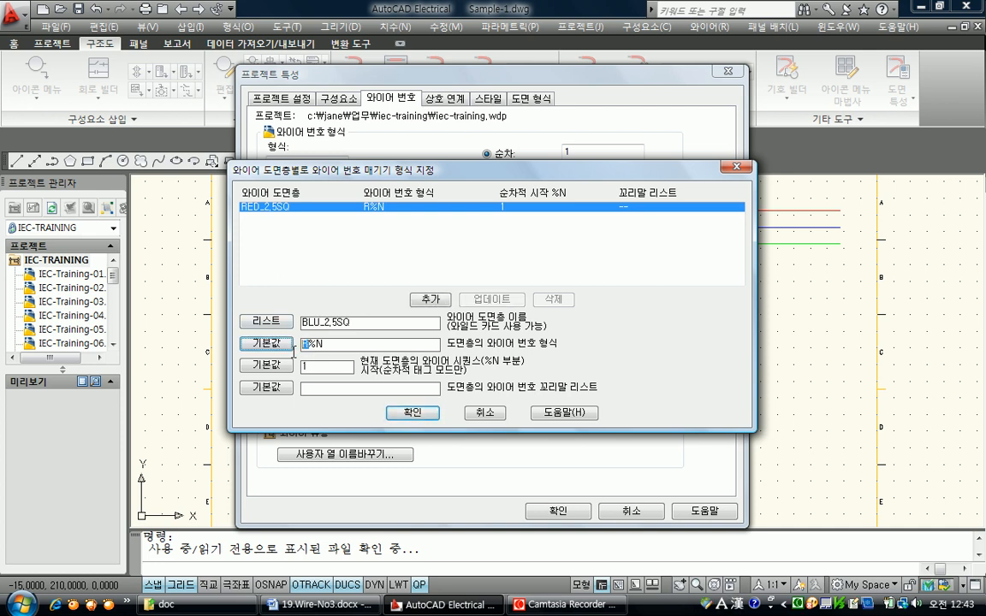
text(S)
click(431, 299)
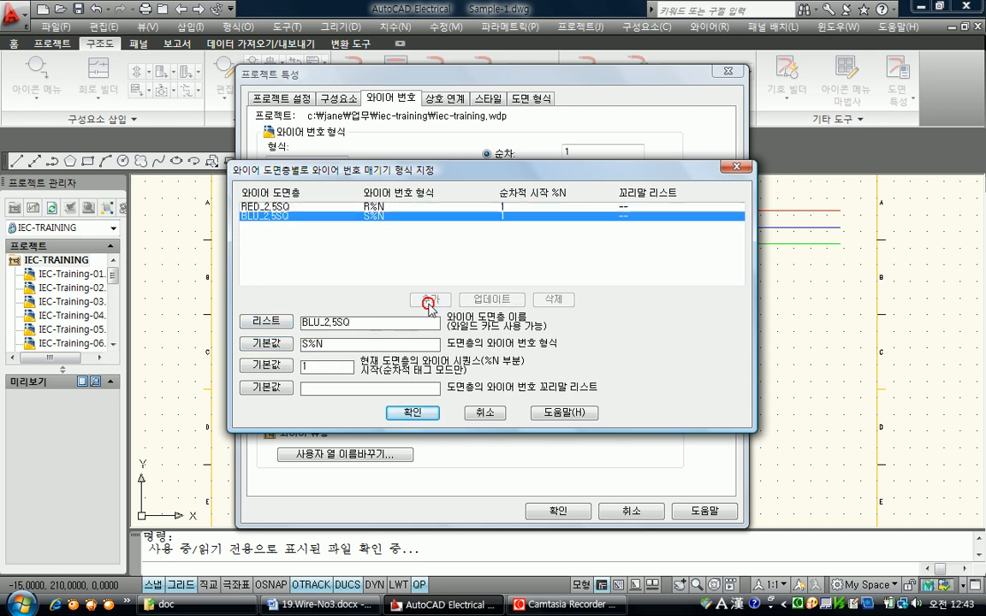
Add a wire number format for layer GRN_2.5SQ using T%N with starting sequence 1, and accept the layer formats and project properties.
mouse_move(308, 323)
mouse_down()
mouse_move(325, 325)
mouse_move(292, 332)
mouse_up()
text(GRN)
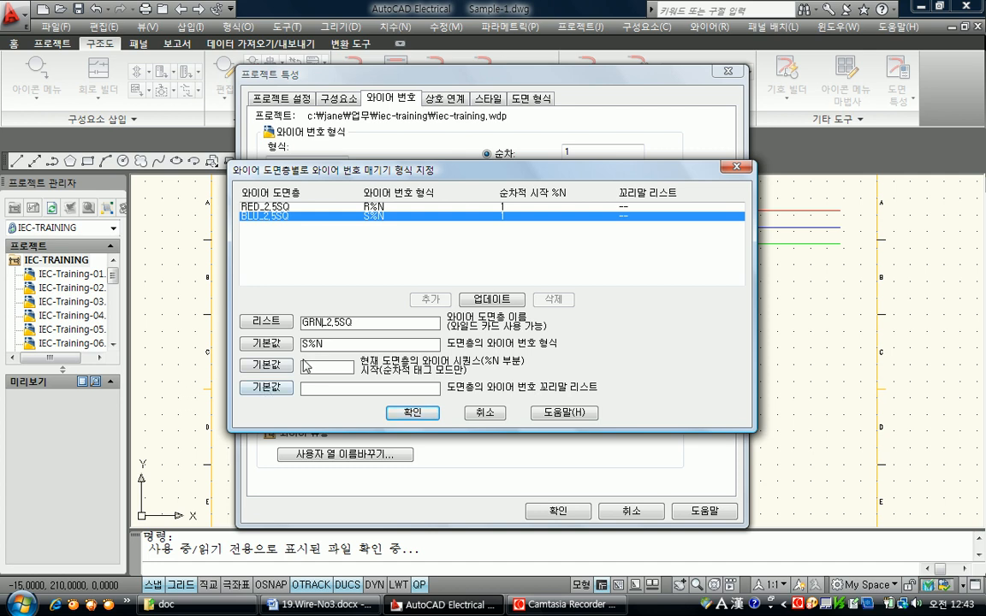
click(303, 350)
key(Delete)
text(T)
click(314, 368)
text(1)
click(425, 300)
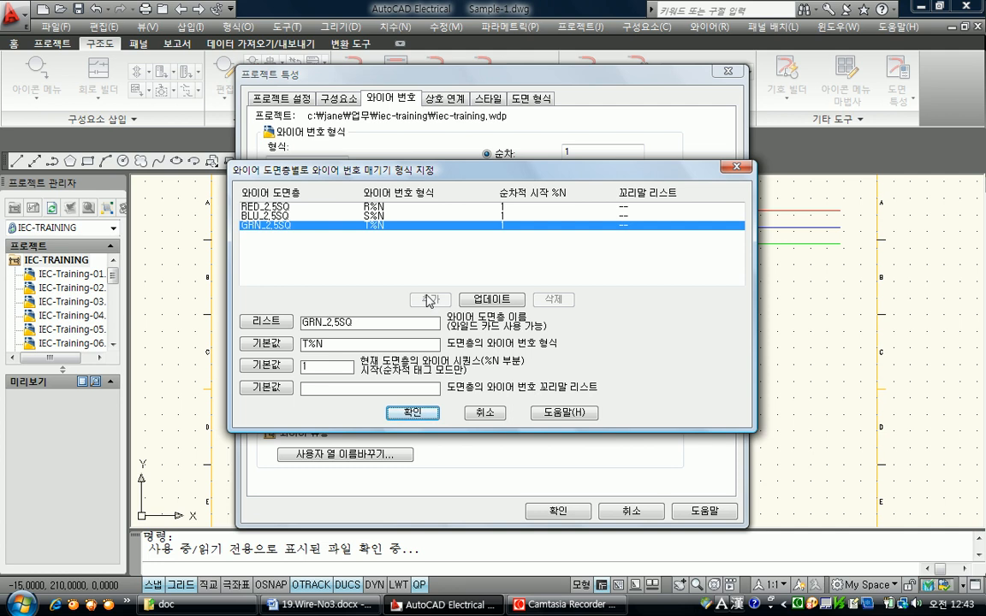
click(413, 413)
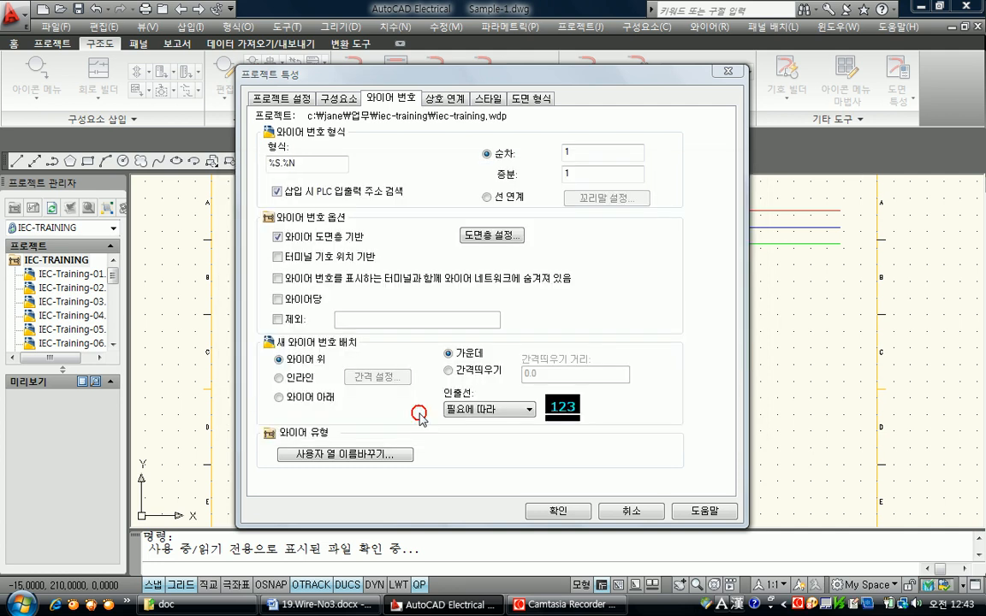
click(567, 511)
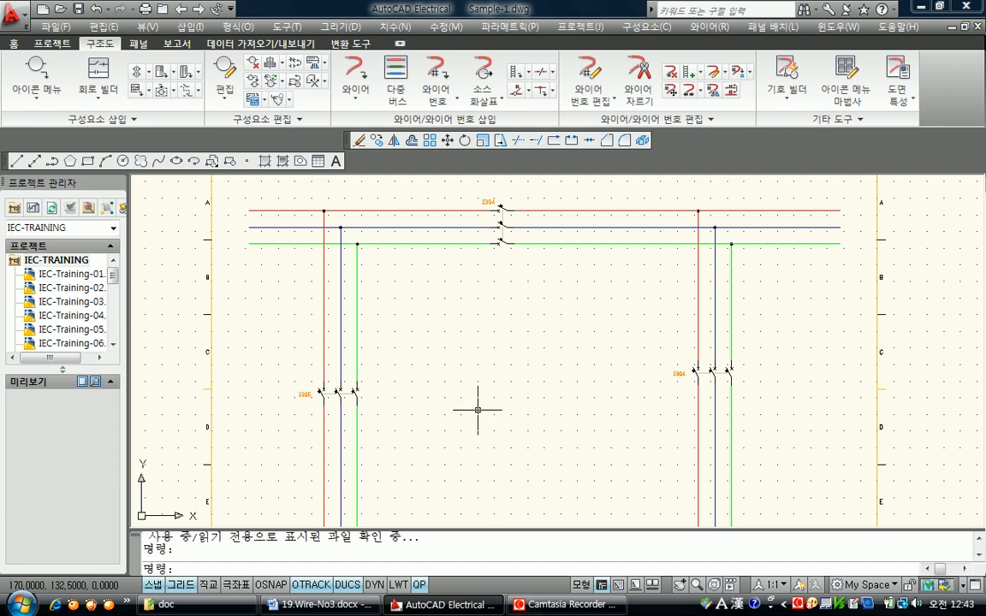
Insert wire numbers across the whole drawing, using the wire layer format overrides.
click(437, 75)
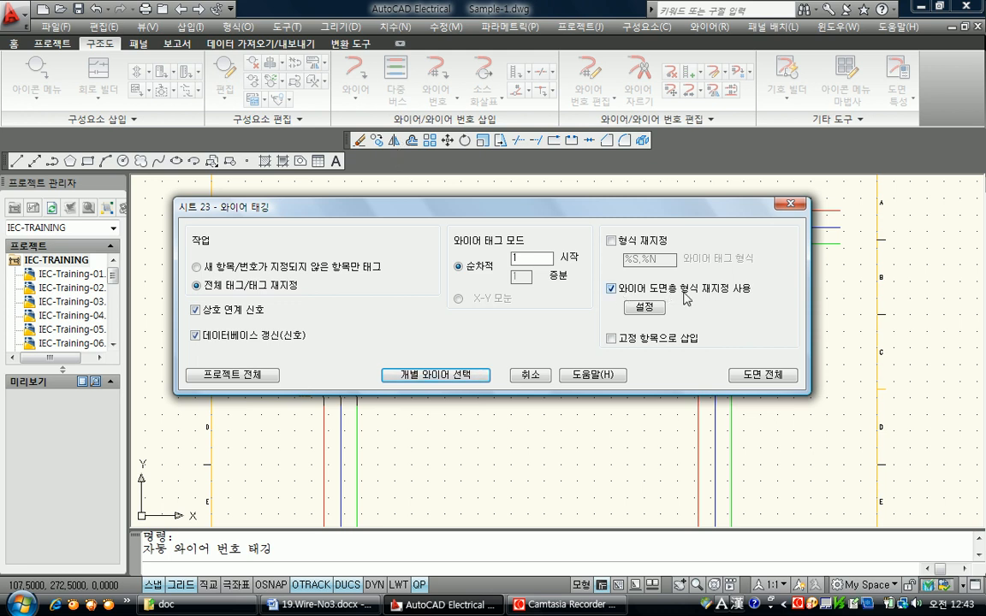
click(611, 289)
click(770, 383)
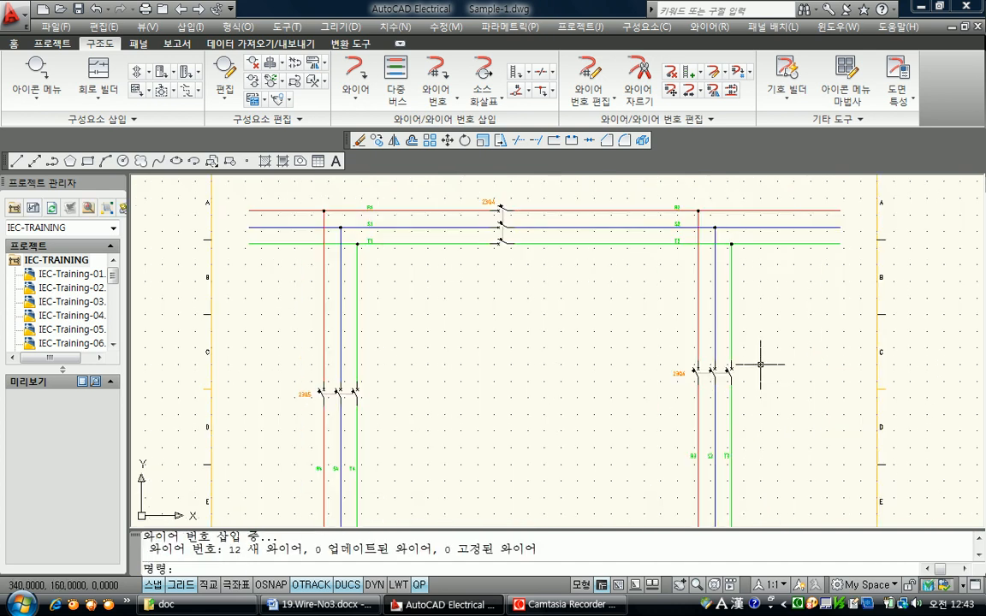
Examine the wire numbers on the horizontal bus and on both vertical branches around the circuit breakers.
scroll(386, 265, up, 2)
scroll(386, 265, up, 2)
middle_drag(403, 317, 435, 462)
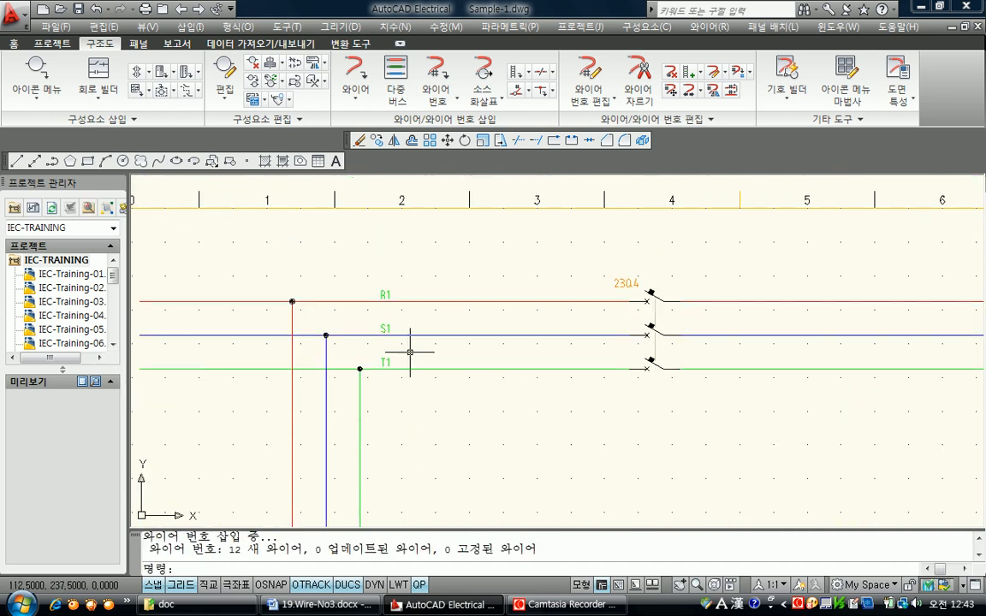
mouse_move(577, 409)
middle_down()
mouse_move(493, 432)
mouse_move(392, 431)
middle_up()
scroll(540, 466, down, 2)
middle_drag(499, 413, 622, 227)
middle_drag(386, 390, 458, 259)
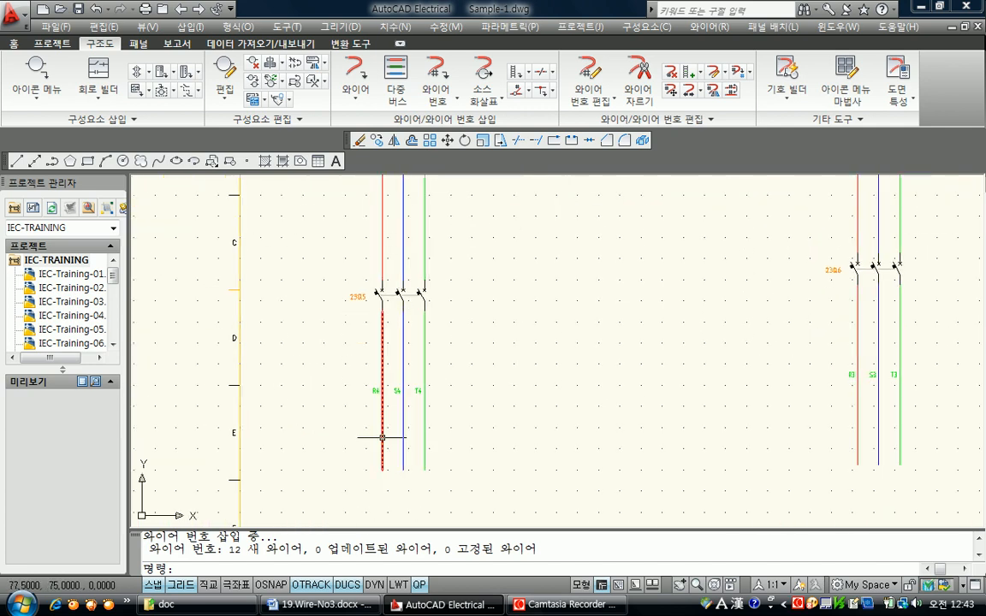
scroll(385, 433, up, 4)
mouse_move(392, 392)
middle_down()
mouse_move(439, 460)
mouse_move(398, 512)
middle_up()
scroll(597, 299, down, 2)
mouse_move(598, 295)
middle_down()
mouse_move(368, 324)
mouse_move(460, 361)
middle_up()
scroll(368, 325, down, 2)
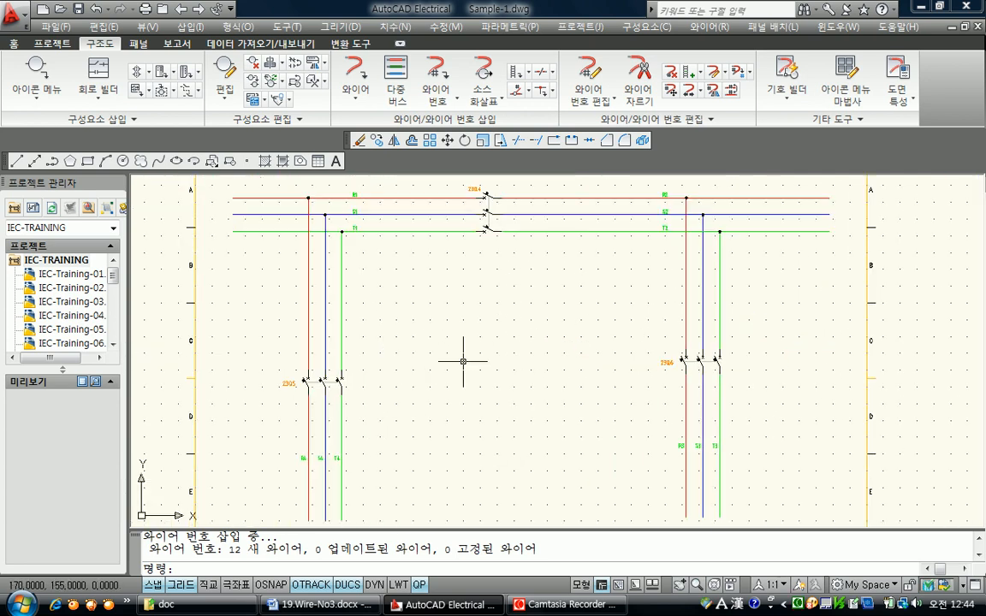